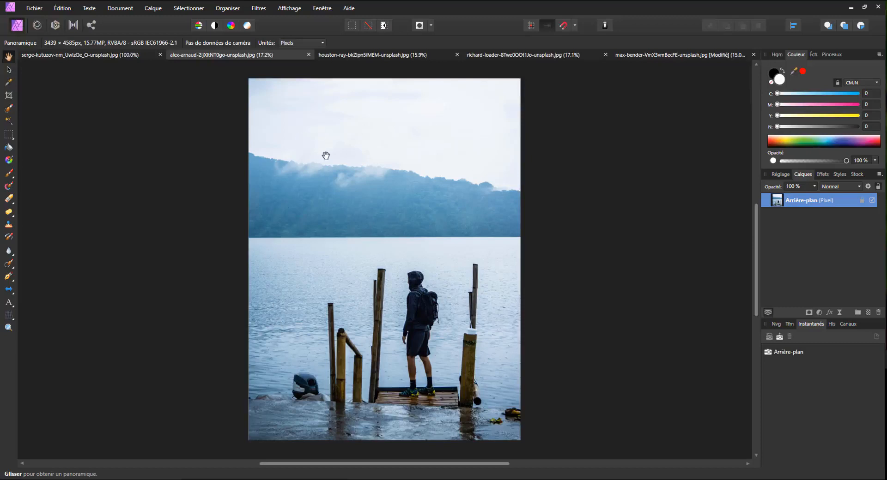
scroll(349, 369, "up", 2)
scroll(366, 365, "down", 2)
left_click(202, 281)
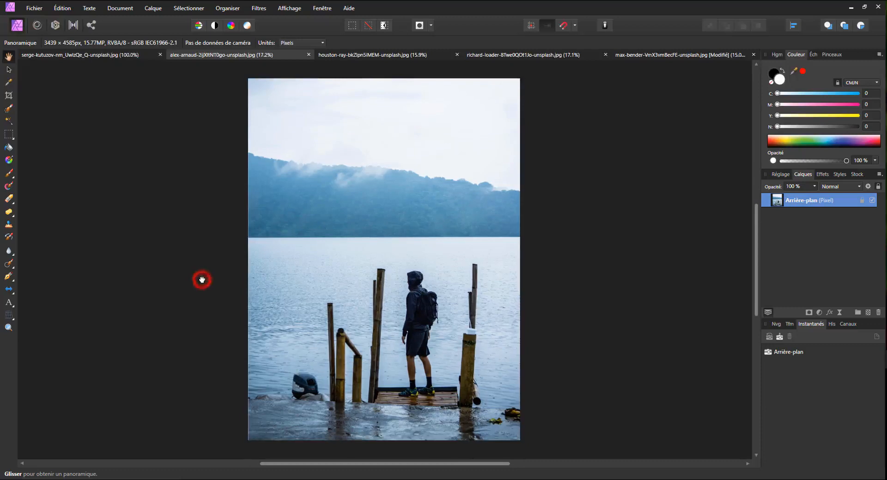
key("ctrl+plus")
key("ctrl+plus")
key("ctrl+minus")
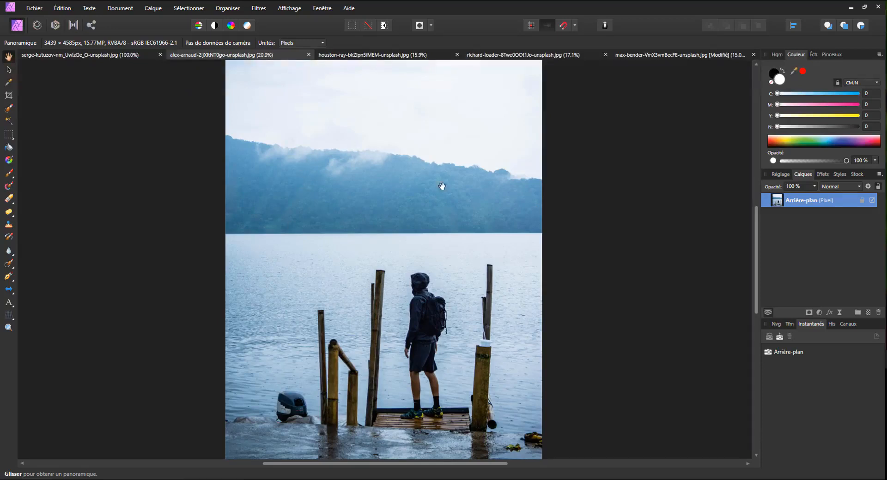
scroll(318, 368, "down", 2)
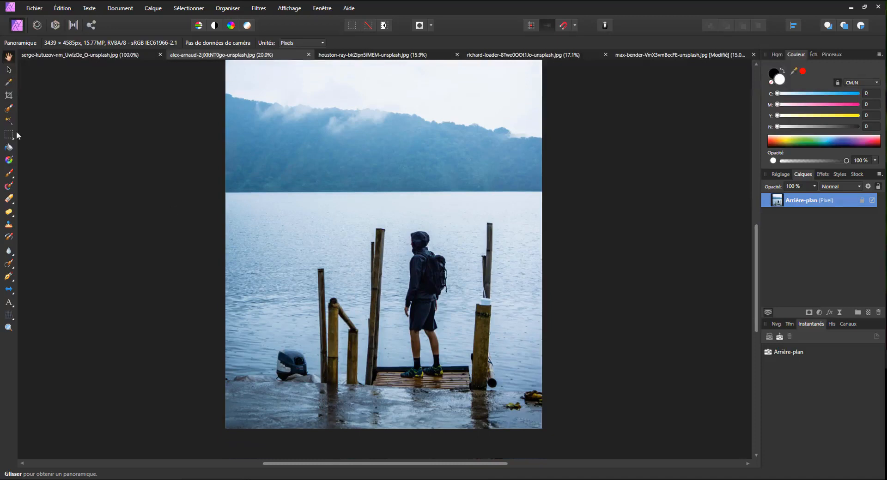
Select the wet foreground strip along the bottom of the photo with the Selection Brush at 305 px.
left_click(9, 109)
left_click(249, 414)
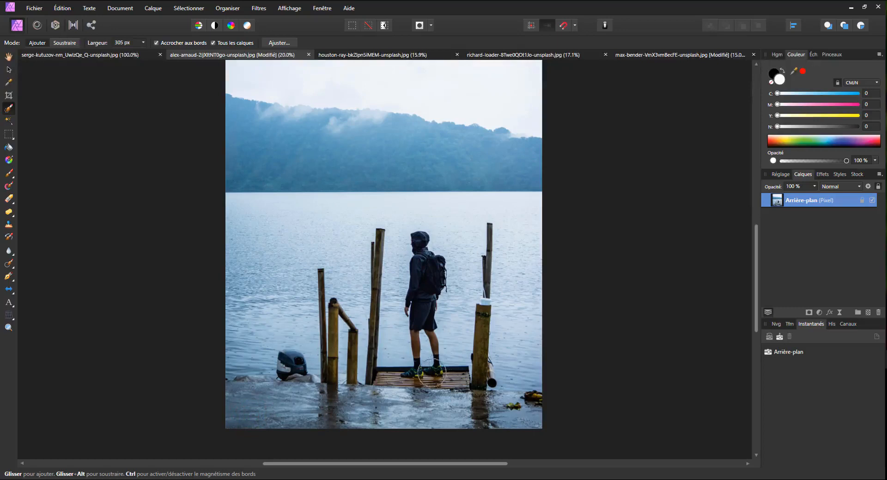
key("alt")
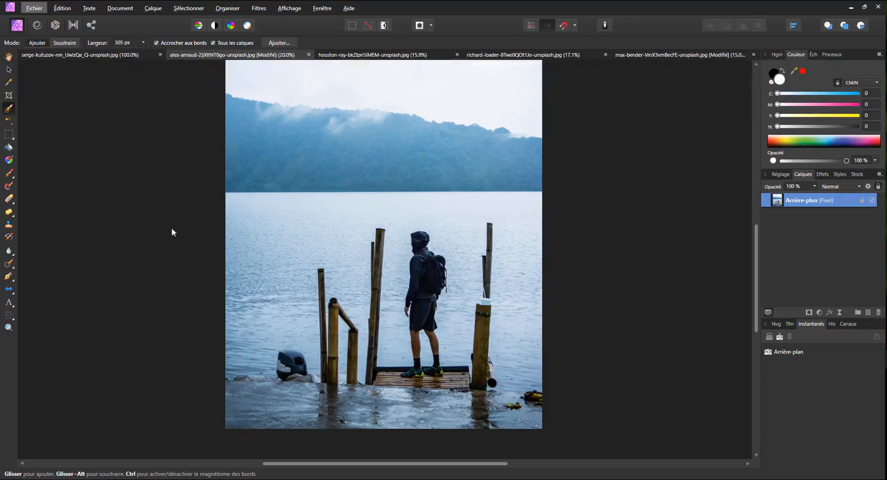
left_click(7, 106)
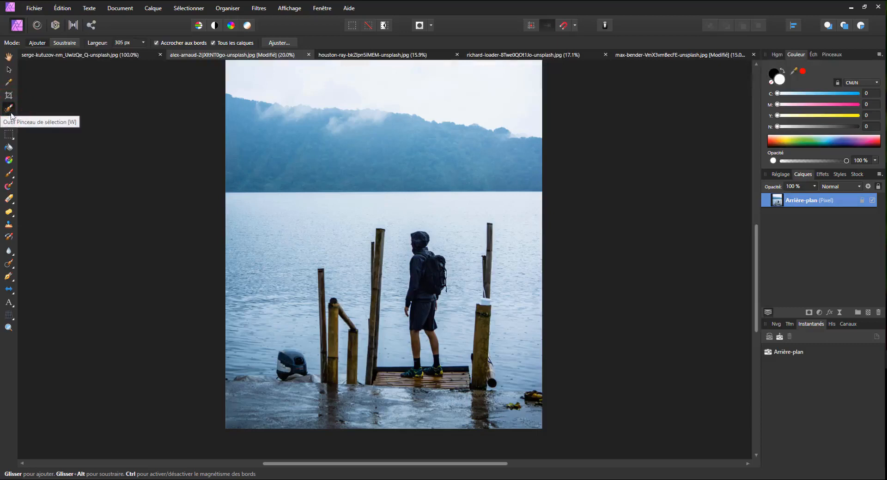
left_click(403, 404)
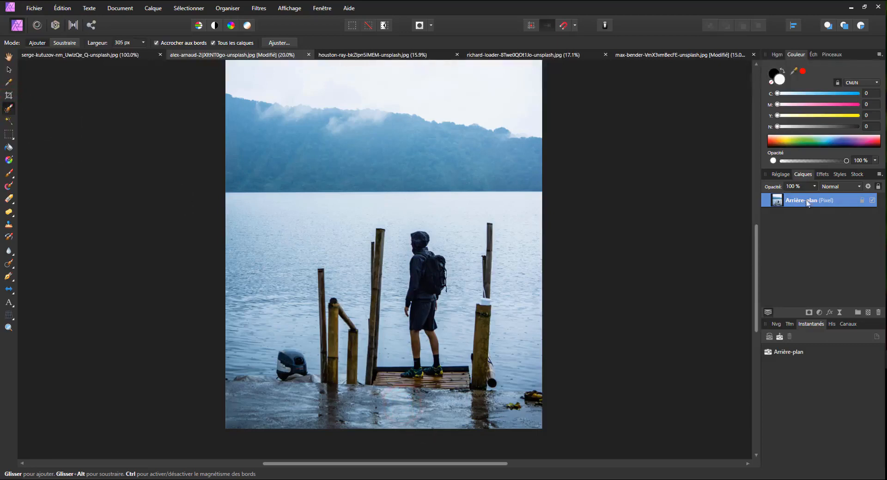
left_click(486, 412)
mouse_move(267, 411)
left_mouse_down()
mouse_move(470, 422)
mouse_move(471, 413)
left_mouse_up()
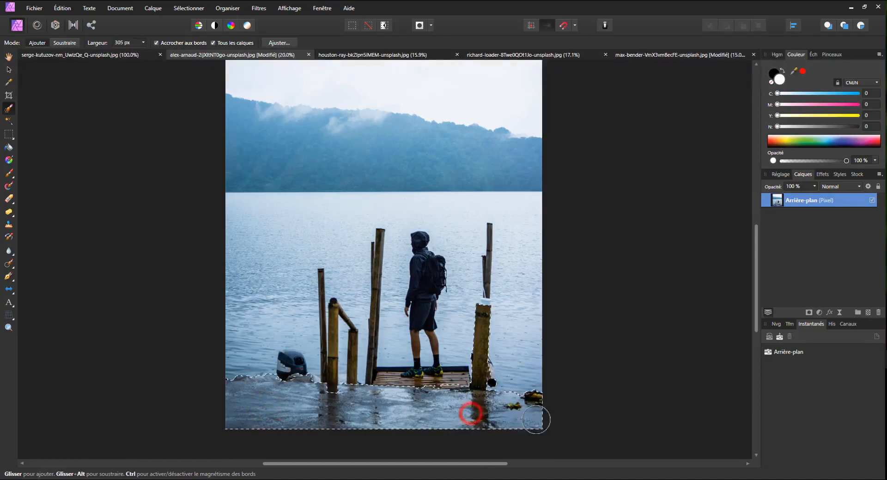
Extend the selection over the outboard motor and the wooden deck, subtracting the stray water area beside the motor.
key("ctrl+plus")
key("ctrl+plus")
key("ctrl+plus")
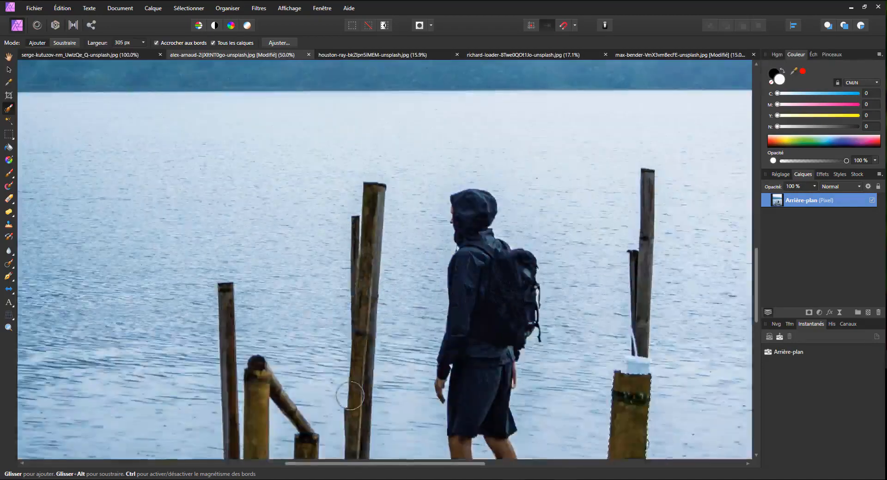
scroll(350, 396, "down", 8)
left_click(145, 291)
key("alt")
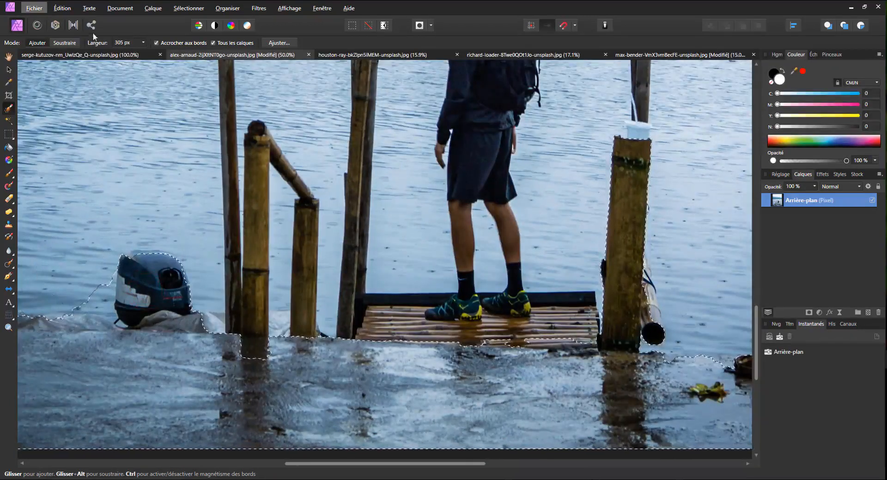
key("alt")
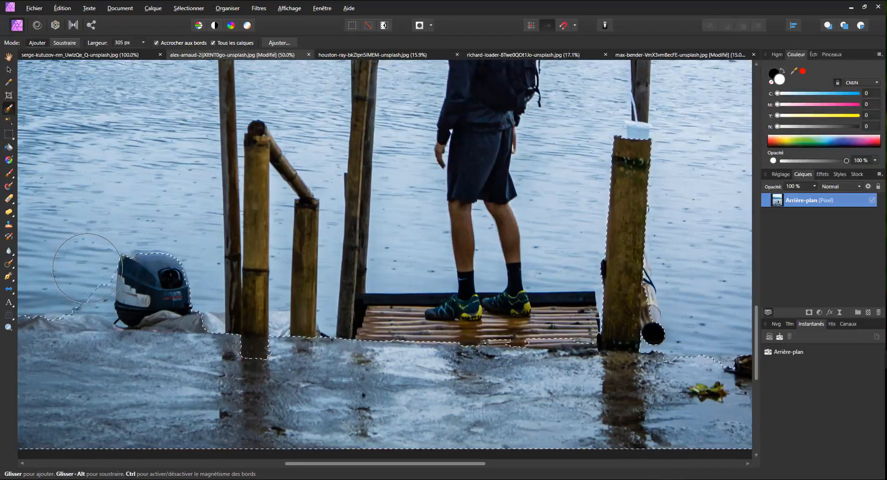
left_click(79, 276)
left_click_drag(300, 328, 497, 336)
left_click_drag(407, 335, 372, 328)
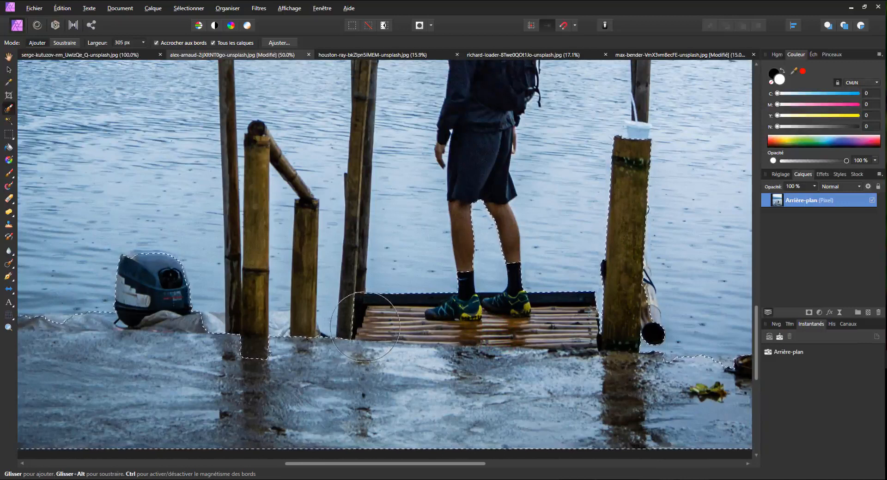
Reduce the brush width to 62 px and add the bamboo posts between the motor and the deck to the selection.
left_click_drag(143, 42, 125, 53)
left_click_drag(344, 311, 334, 207)
key("ctrl+z")
mouse_move(347, 320)
left_mouse_down()
mouse_move(329, 310)
mouse_move(303, 329)
mouse_move(247, 325)
mouse_move(255, 175)
mouse_move(252, 256)
mouse_move(232, 193)
mouse_move(246, 265)
left_mouse_up()
key("space")
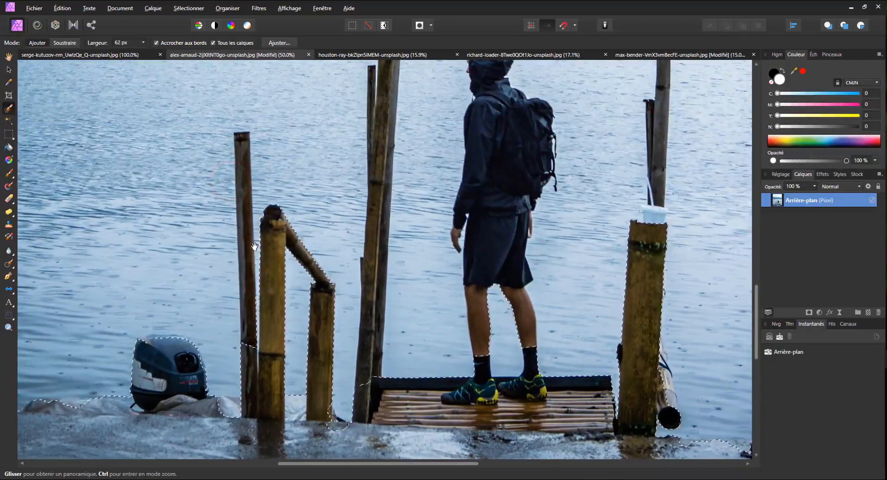
left_click_drag(249, 340, 242, 147)
key("alt+space")
left_click(359, 270)
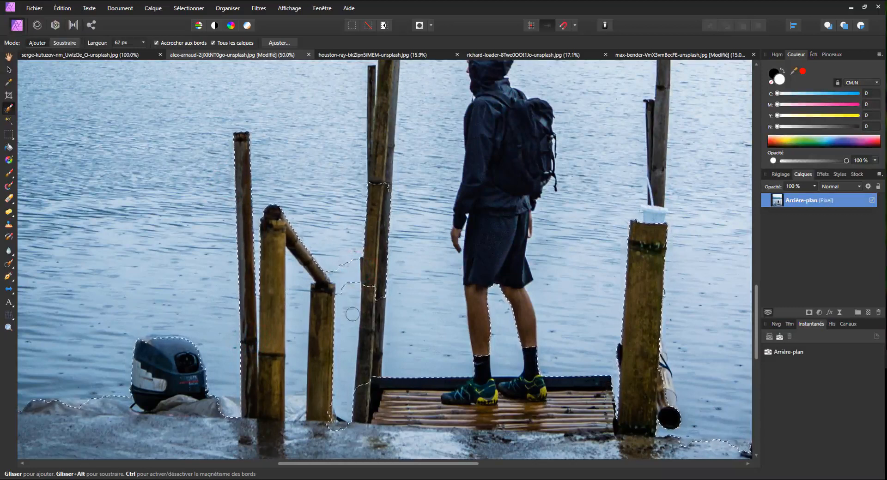
key("ctrl+z")
Add the man's legs, body, hood and backpack to the selection.
left_click_drag(479, 331, 471, 283)
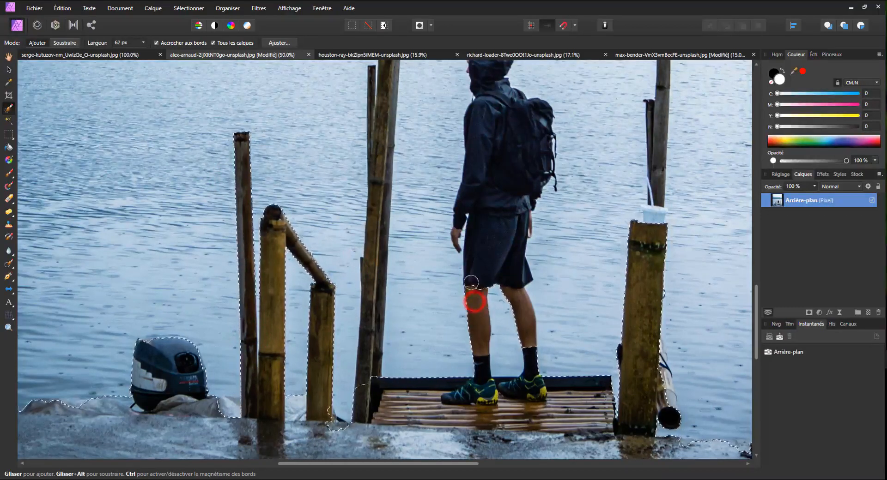
left_click(496, 300)
left_click(519, 317)
left_click_drag(498, 201, 478, 287)
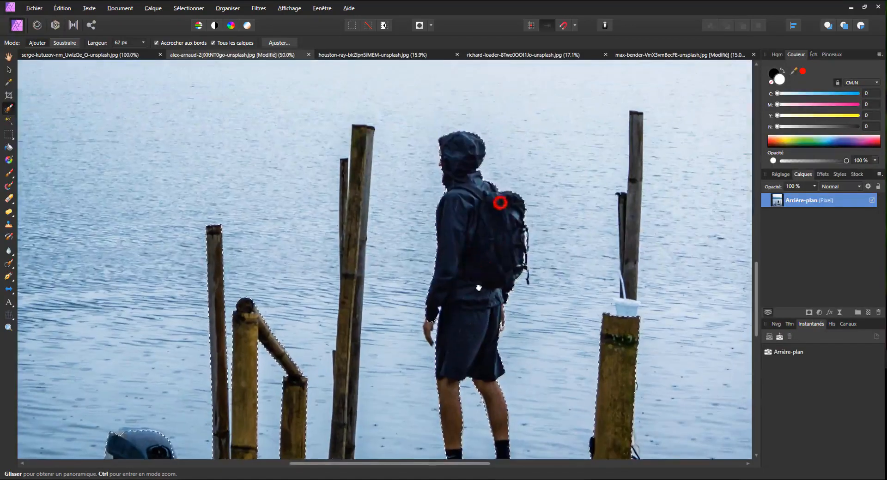
left_click_drag(488, 320, 376, 202)
left_click(359, 254)
left_click(346, 246)
Add the tall posts on both sides of the man and the bamboo pole end beside the thick right post to the selection.
mouse_move(520, 230)
left_mouse_down()
mouse_move(466, 322)
mouse_move(512, 222)
mouse_move(515, 143)
left_mouse_up()
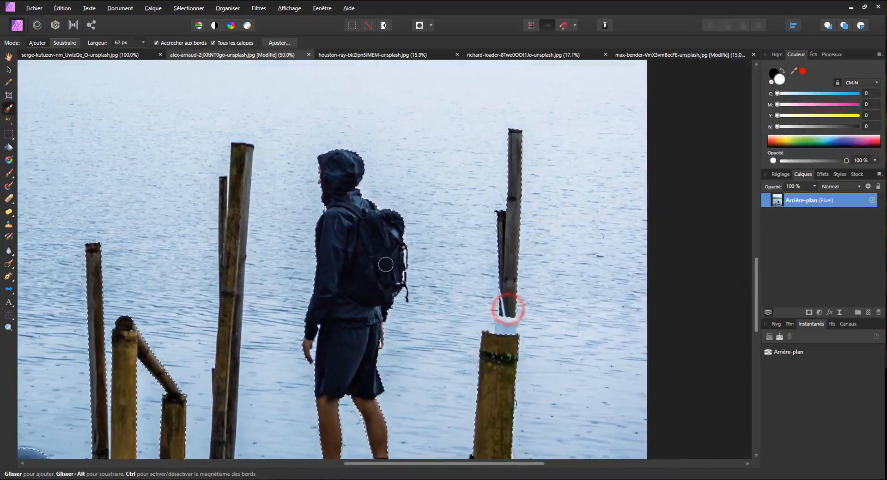
left_click_drag(240, 162, 228, 241)
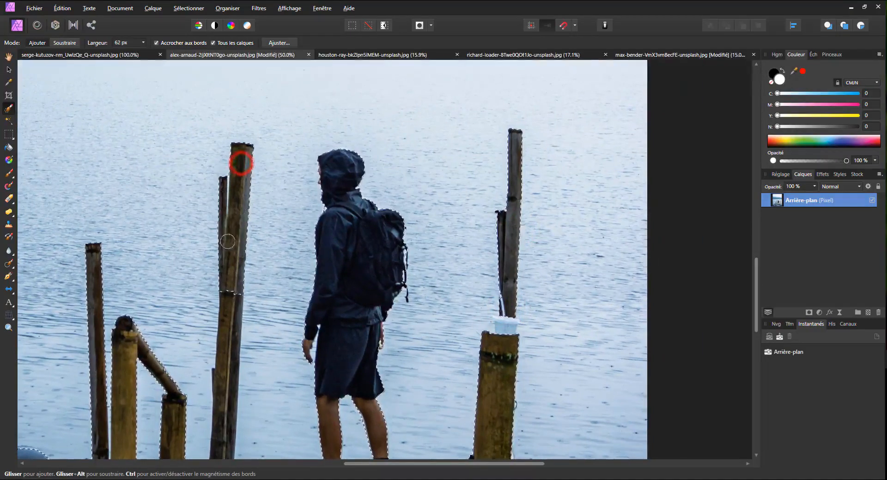
mouse_move(245, 333)
left_mouse_down()
mouse_move(262, 206)
mouse_move(250, 174)
mouse_move(241, 198)
left_mouse_up()
mouse_move(213, 259)
left_mouse_down()
mouse_move(212, 303)
mouse_move(214, 254)
mouse_move(212, 308)
mouse_move(217, 249)
mouse_move(232, 303)
mouse_move(229, 375)
mouse_move(211, 422)
mouse_move(183, 398)
left_mouse_up()
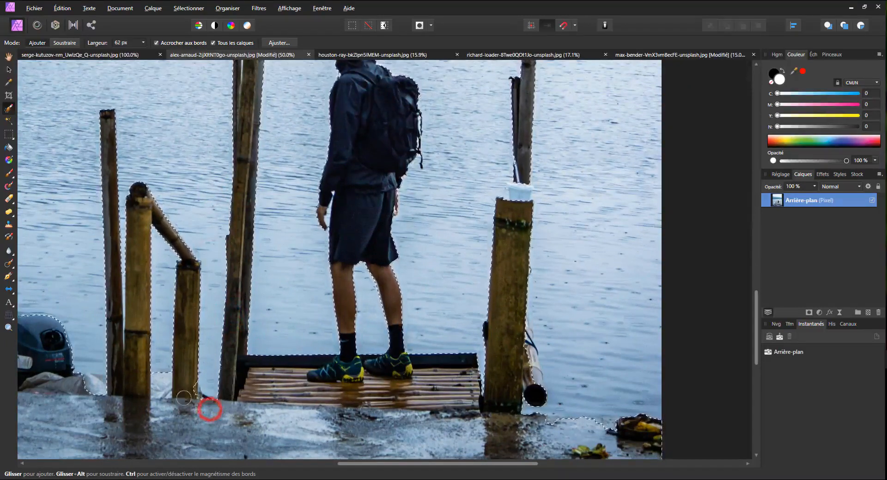
left_click_drag(535, 388, 531, 380)
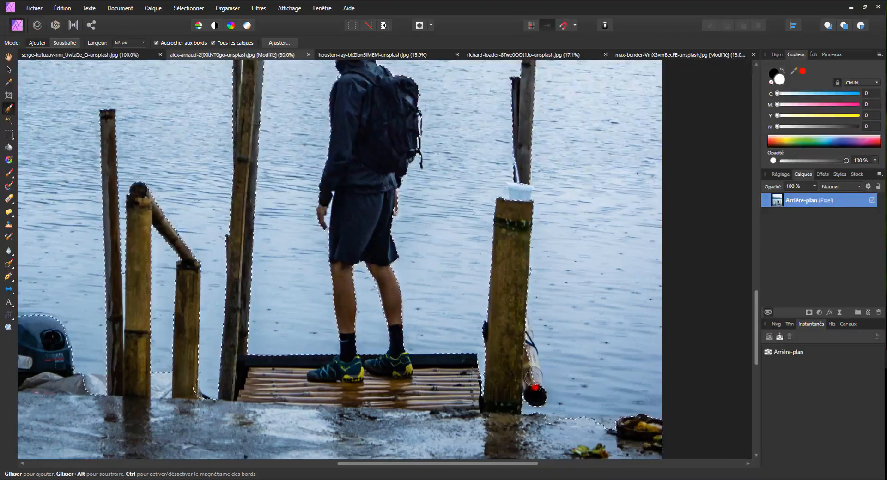
Duplicate the selected area onto its own layer, check the cutout by toggling the original layer's visibility, and undo the duplication.
key("ctrl+minus")
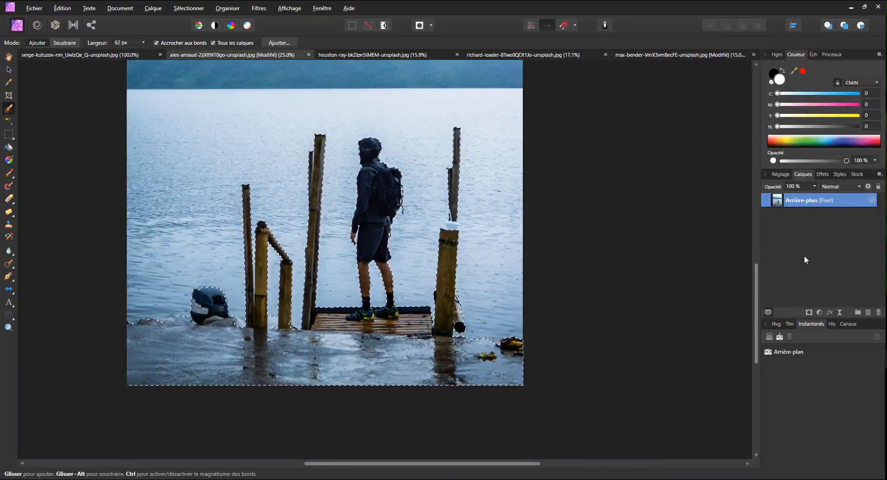
key("ctrl+j")
left_click(872, 215)
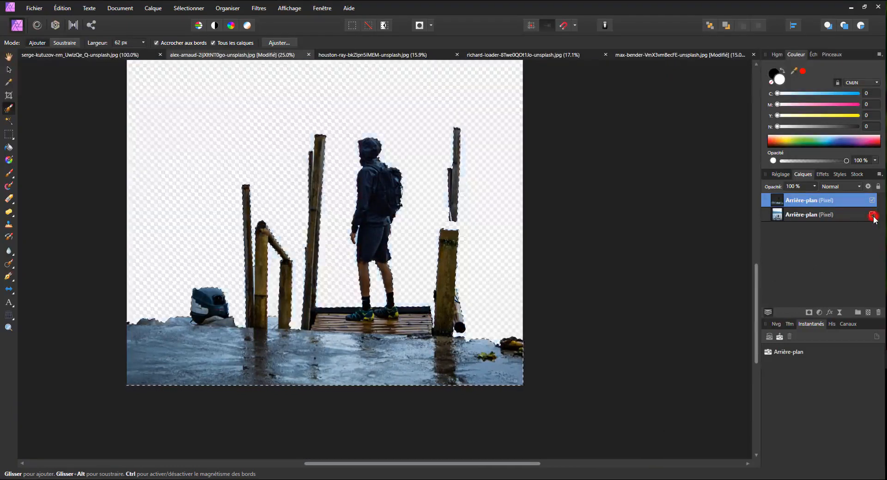
left_click(872, 215)
left_click(872, 215)
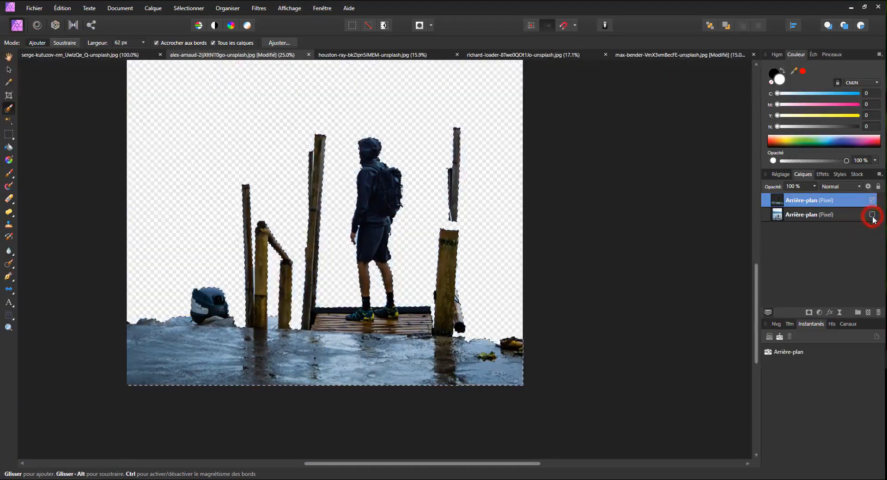
left_click(872, 215)
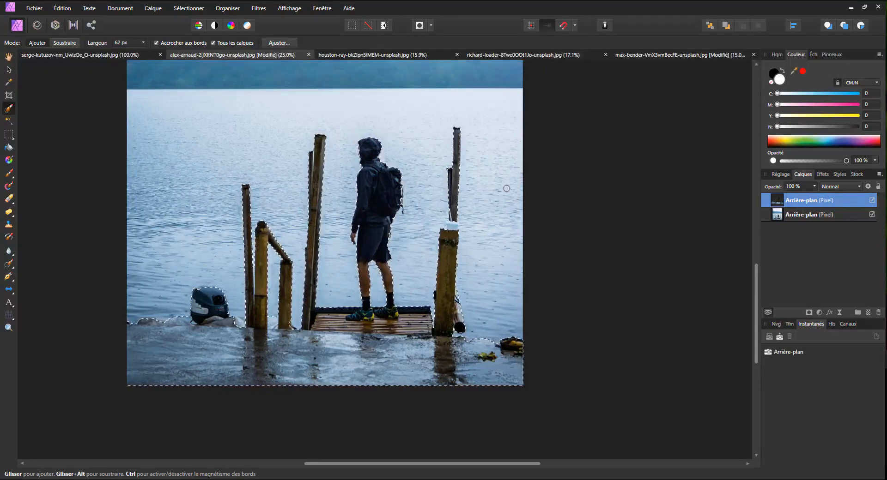
key("ctrl+z")
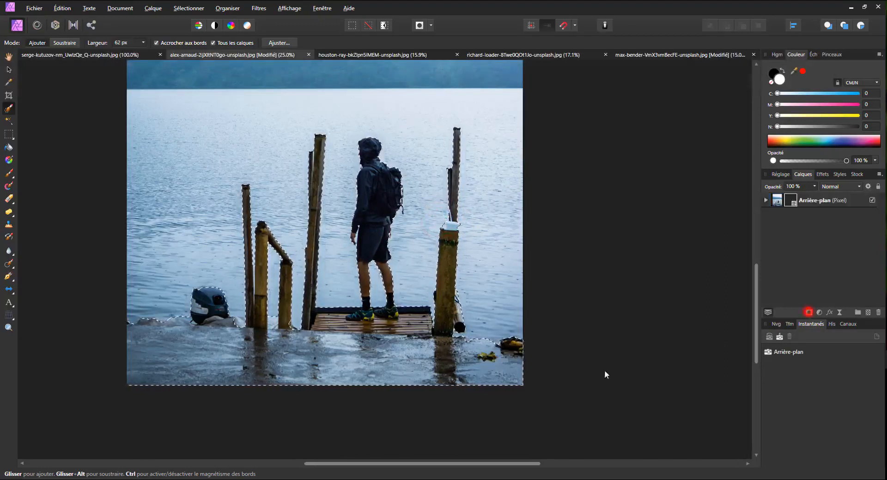
Add a mask to the Arrière-plan layer from the selection and clear the selection.
left_click(808, 312)
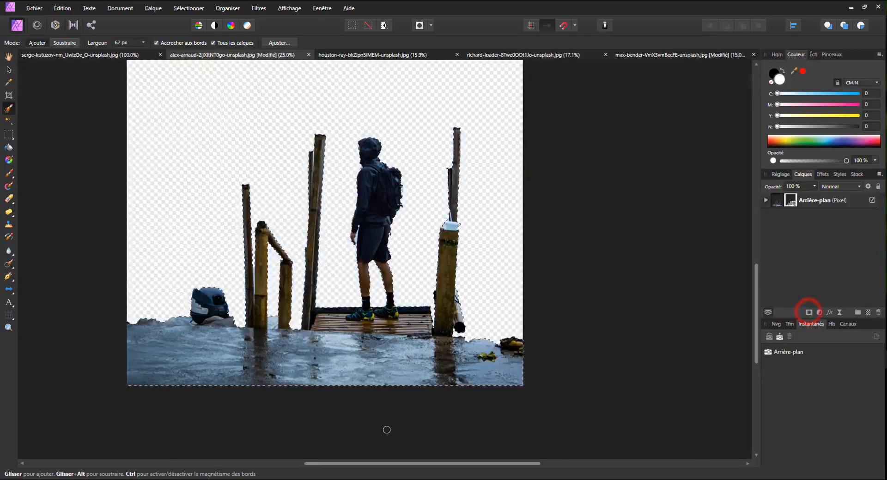
left_click(8, 70)
left_click(123, 154)
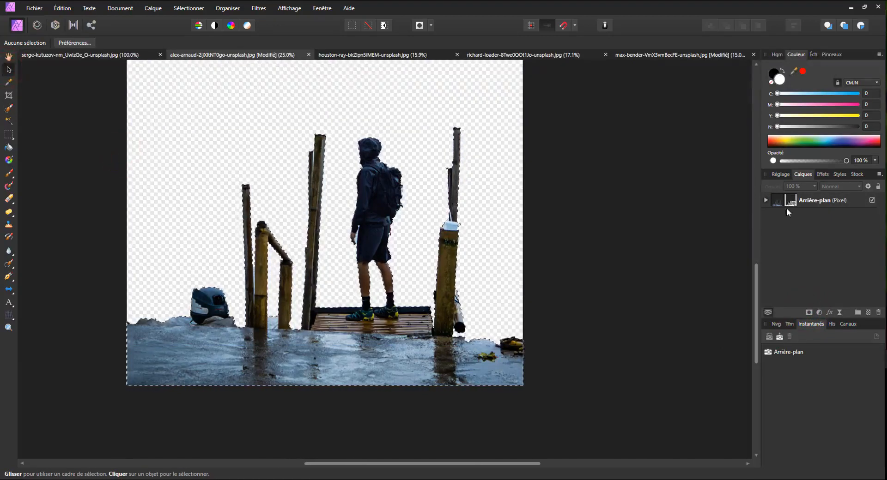
left_click(10, 134)
left_click(100, 154)
scroll(272, 268, "up", 2)
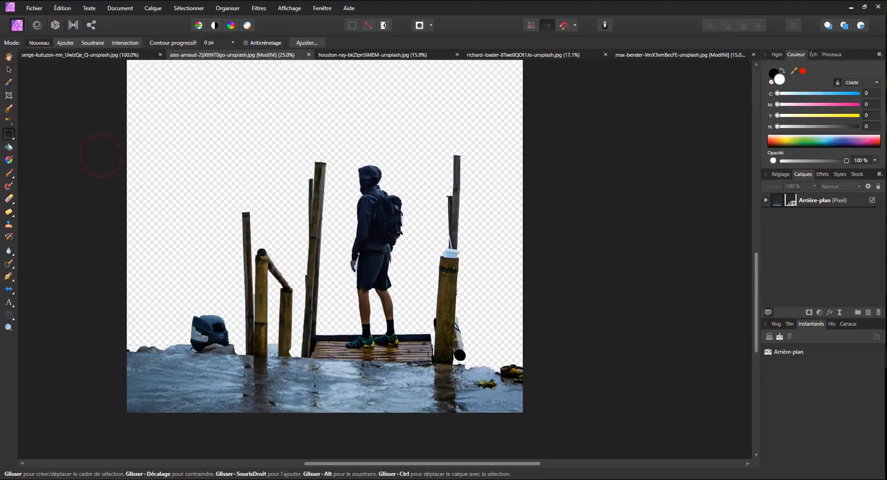
scroll(341, 291, "down", 2)
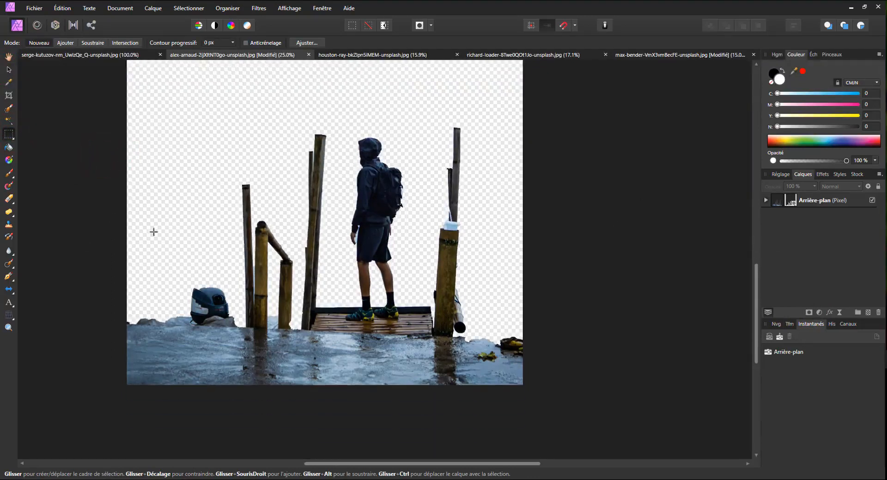
Duplicate the masked Arrière-plan layer and invert the mask of the lower copy.
left_click(839, 201)
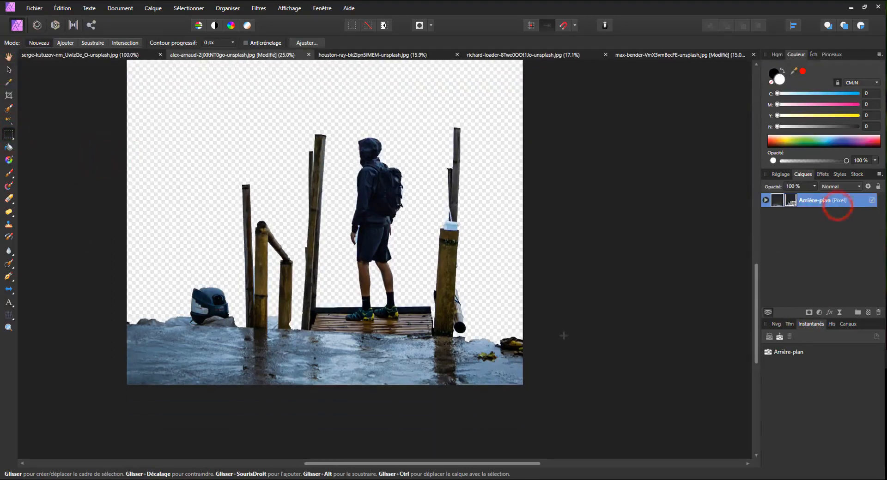
key("ctrl+j")
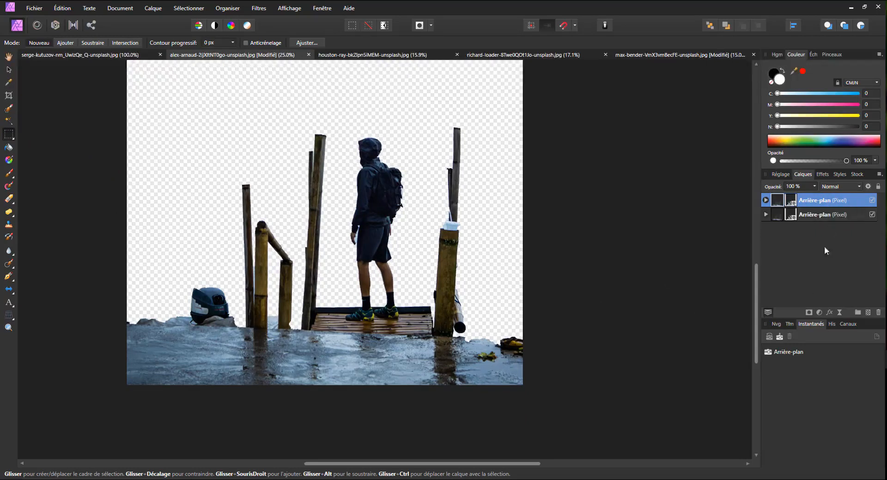
left_click(766, 214)
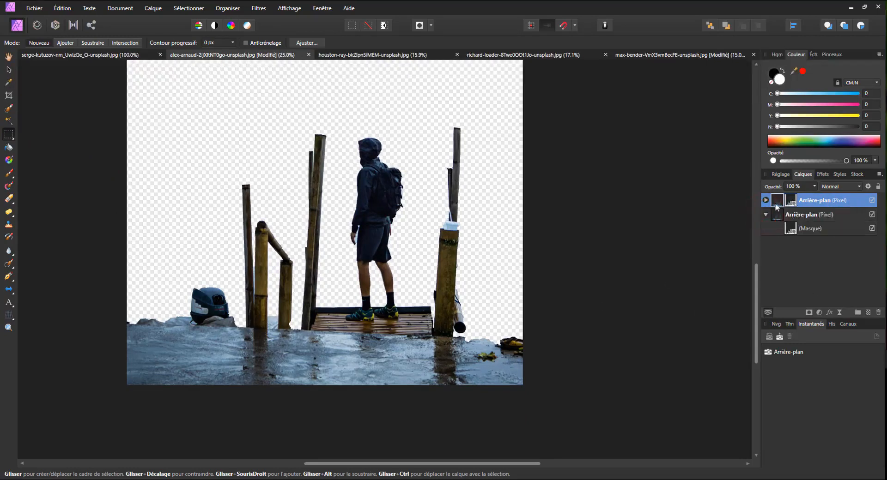
left_click(808, 228)
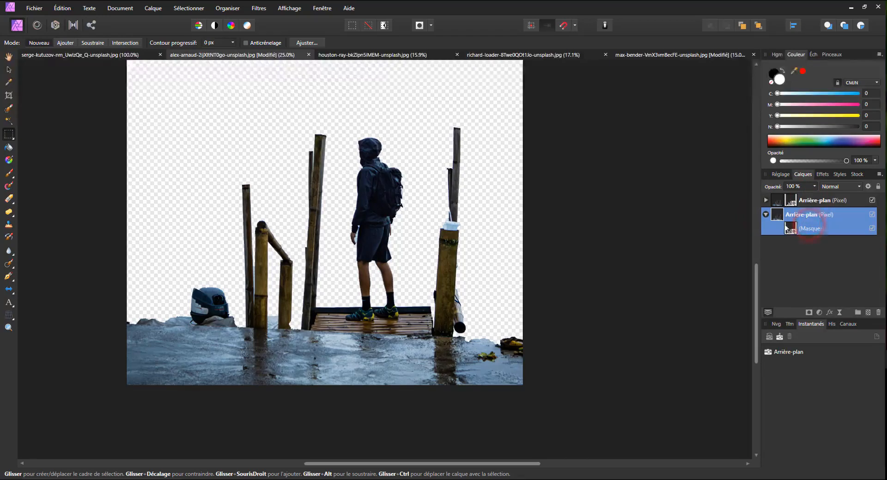
left_click(789, 228)
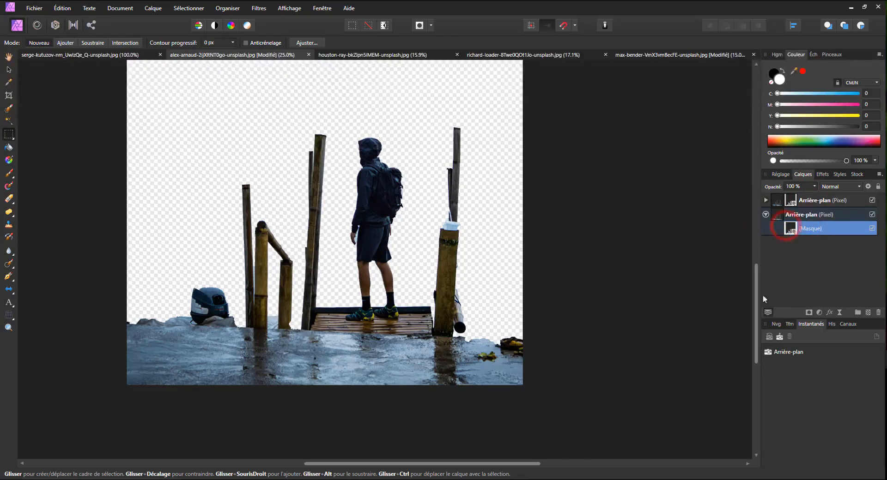
key("ctrl+i")
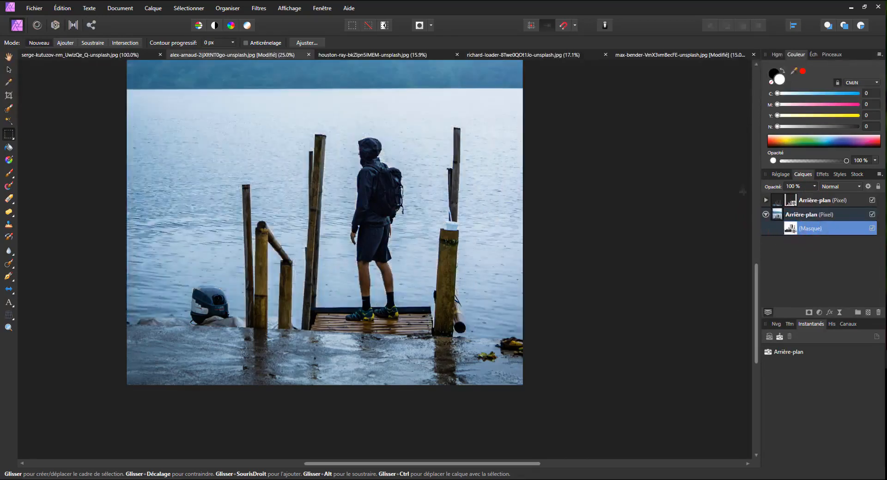
Compare the image with the upper masked Arrière-plan layer hidden and shown, and look at its mask.
left_click(764, 202)
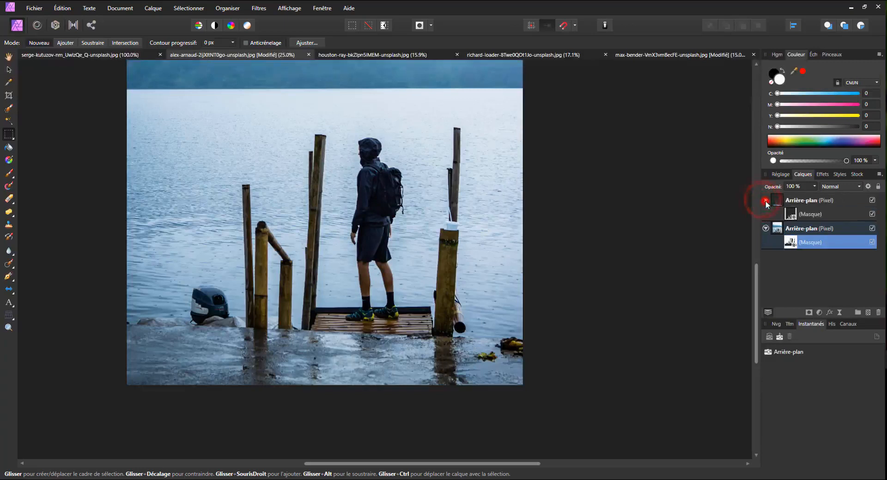
left_click(766, 201)
left_click(871, 200)
left_click(871, 201)
left_click(870, 201)
left_click(871, 201)
left_click(871, 201)
left_click(871, 200)
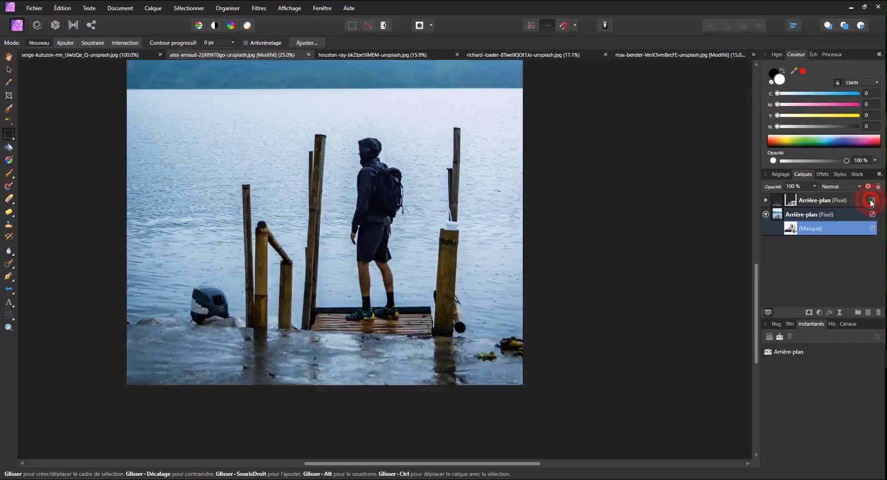
Add a live elliptical Profondeur de champ filter to the lower Arrière-plan layer, centred at the hiker's feet, with a 35.5 px radius.
scroll(323, 188, "up", 5)
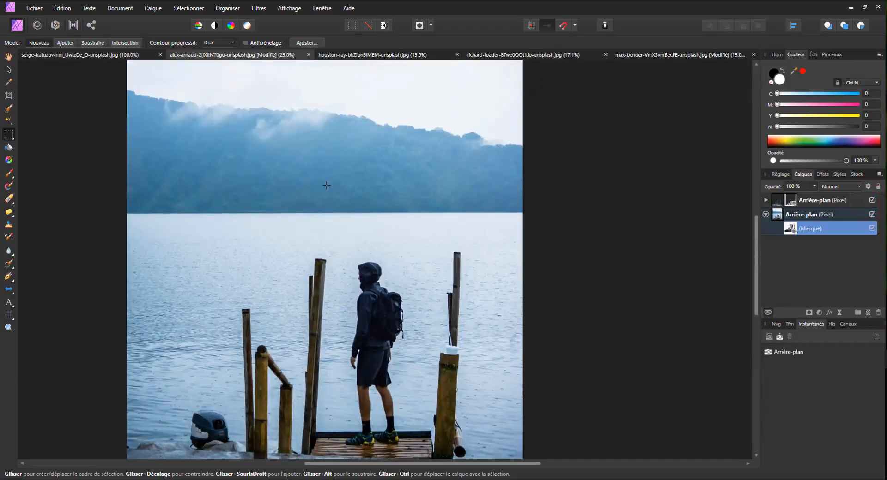
scroll(326, 185, "down", 1)
scroll(326, 186, "down", 1)
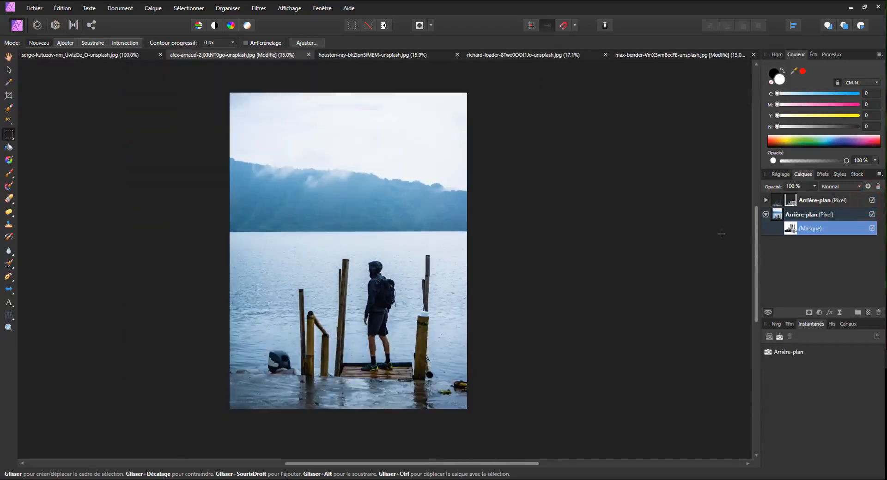
left_click(808, 215)
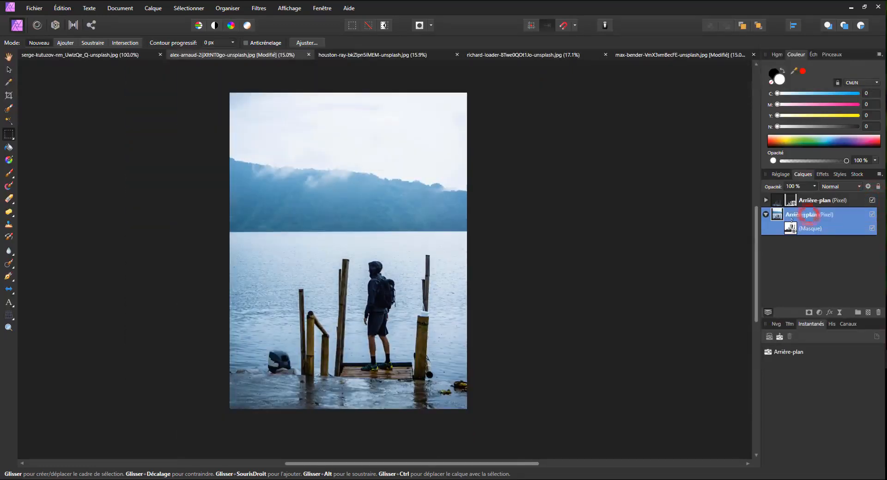
left_click(839, 312)
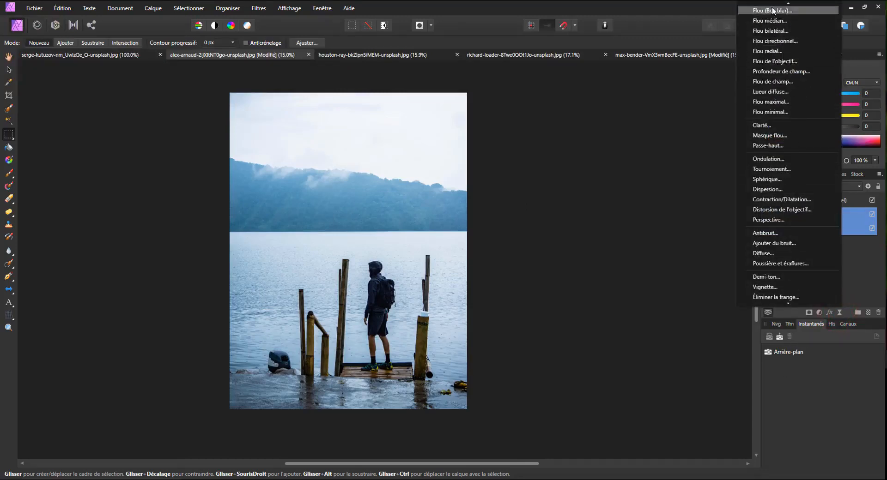
left_click(780, 72)
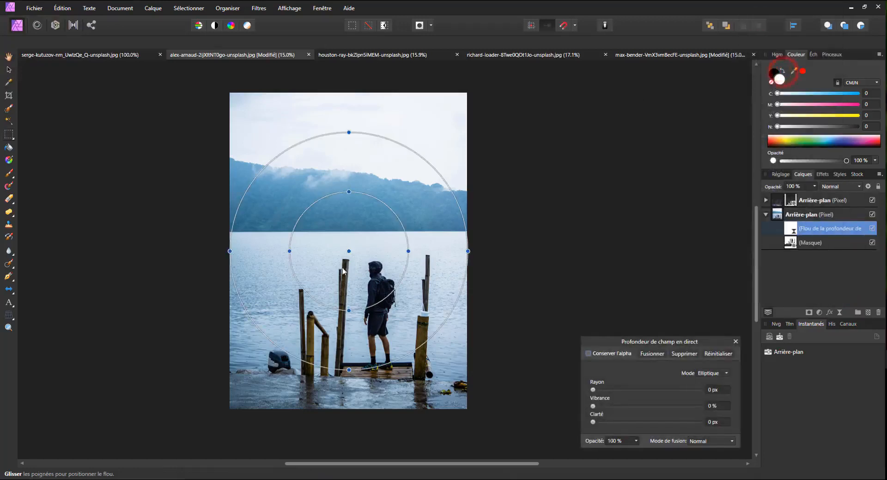
left_click_drag(348, 249, 351, 226)
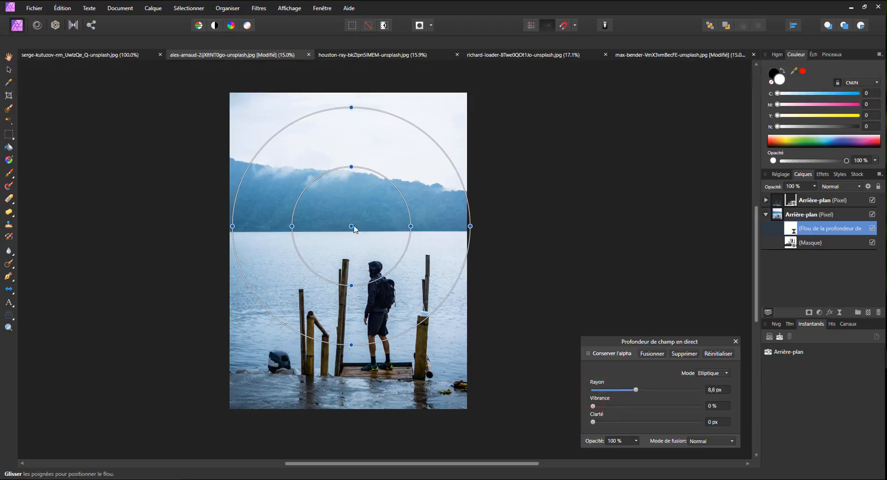
left_click_drag(351, 226, 381, 367)
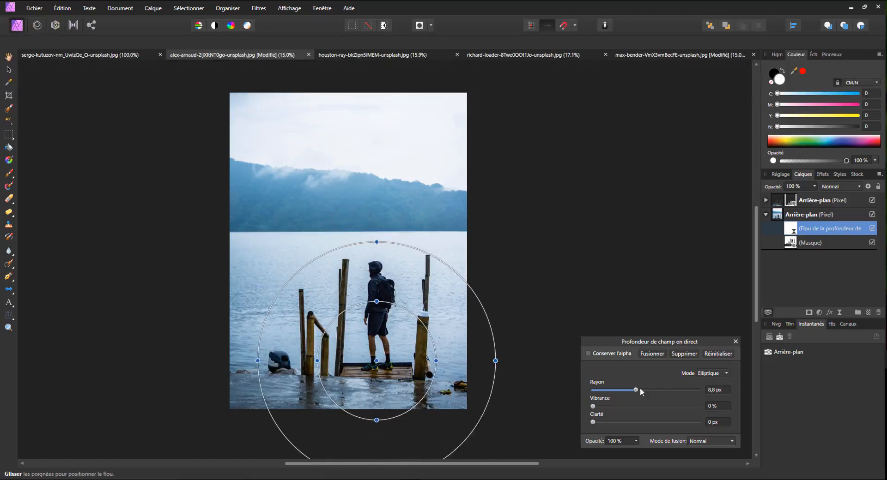
left_click_drag(661, 389, 678, 392)
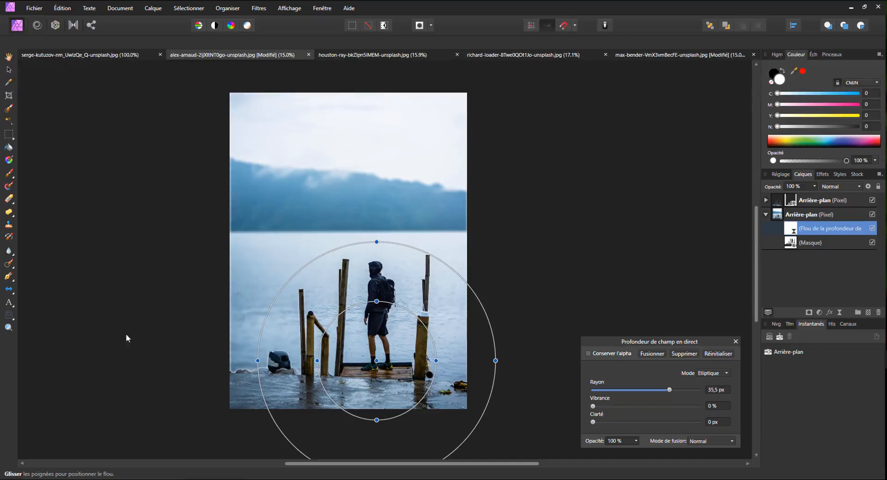
left_click(735, 342)
Add a live Flou de champ filter above the lower Arrière-plan layer, with its handle on the hills and a global radius of 21.3 px.
left_click(839, 312)
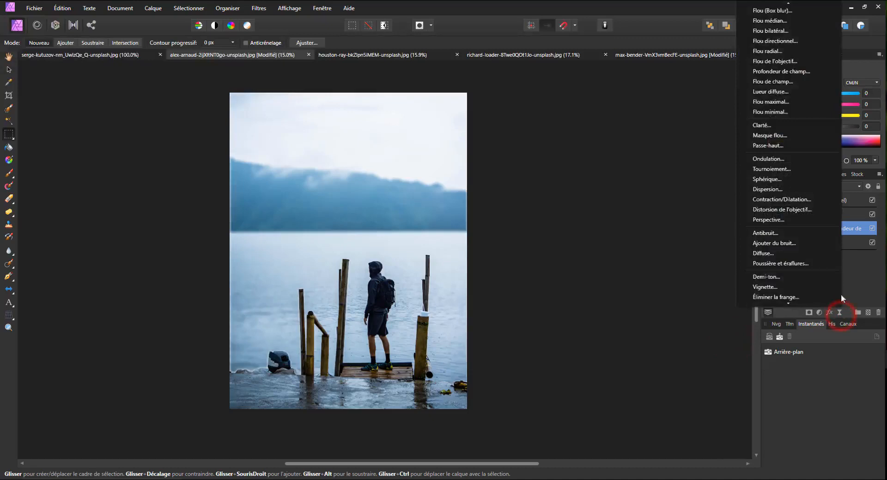
left_click(773, 81)
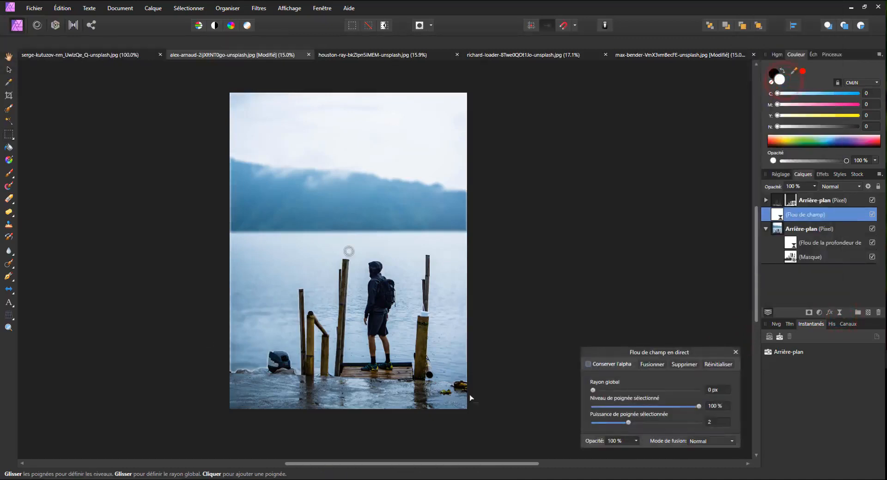
left_click_drag(350, 251, 349, 203)
mouse_move(615, 391)
left_mouse_down()
mouse_move(675, 390)
mouse_move(628, 389)
left_mouse_up()
Examine the edges of the cutout over the blurred background by toggling the upper Arrière-plan layer's visibility.
left_click(872, 200)
left_click(871, 200)
left_click(831, 201)
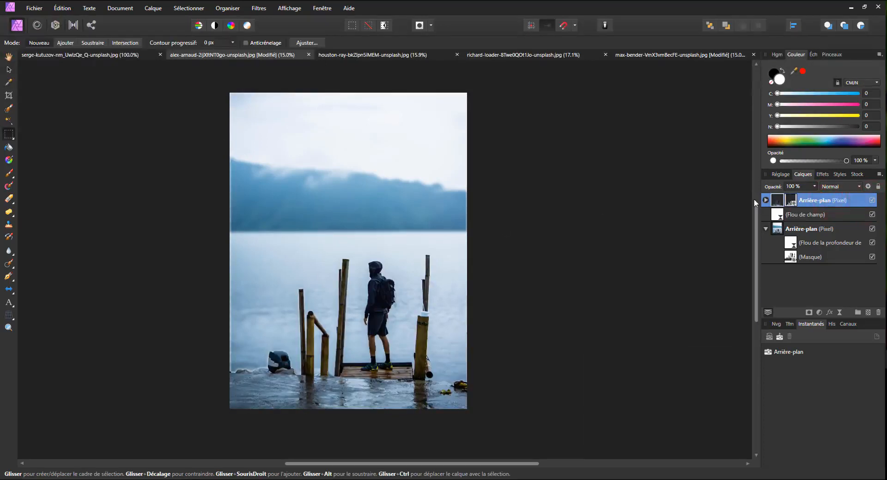
left_click(765, 200)
left_click(765, 200)
left_click(872, 200)
left_click(871, 200)
left_click(872, 200)
left_click(872, 200)
Paint white over the outboard motor on the lower Arrière-plan layer's mask, with the brush opacity raised to 100%.
left_click(822, 257)
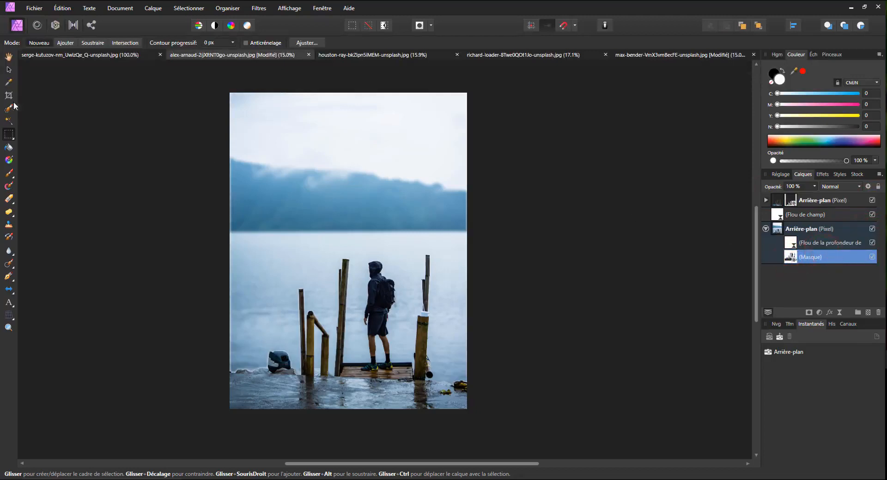
left_click(8, 173)
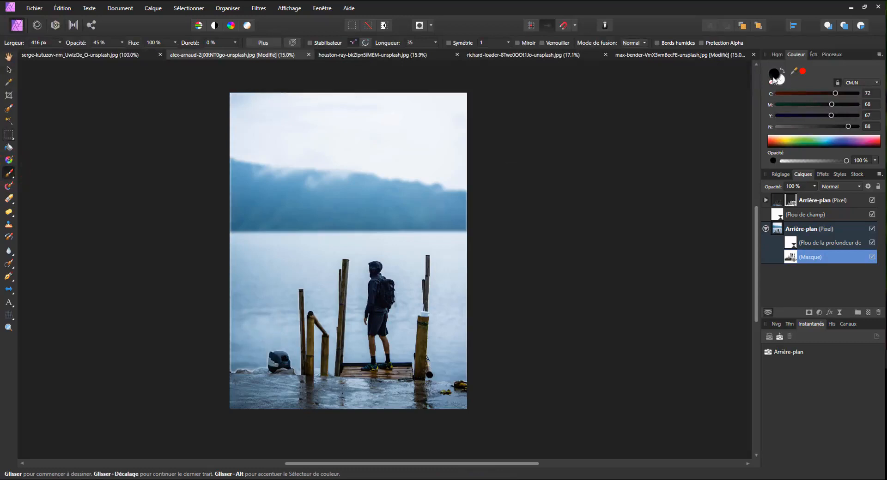
left_click_drag(847, 126, 882, 133)
left_click_drag(845, 105, 875, 98)
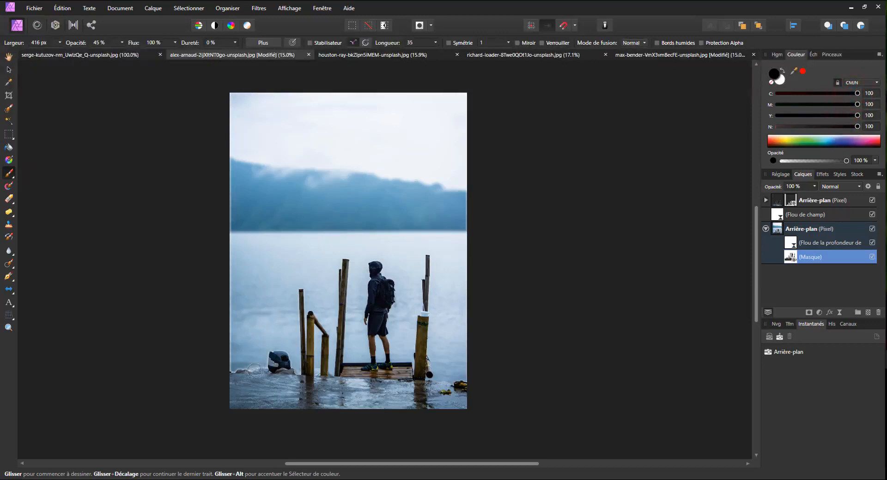
left_click(781, 71)
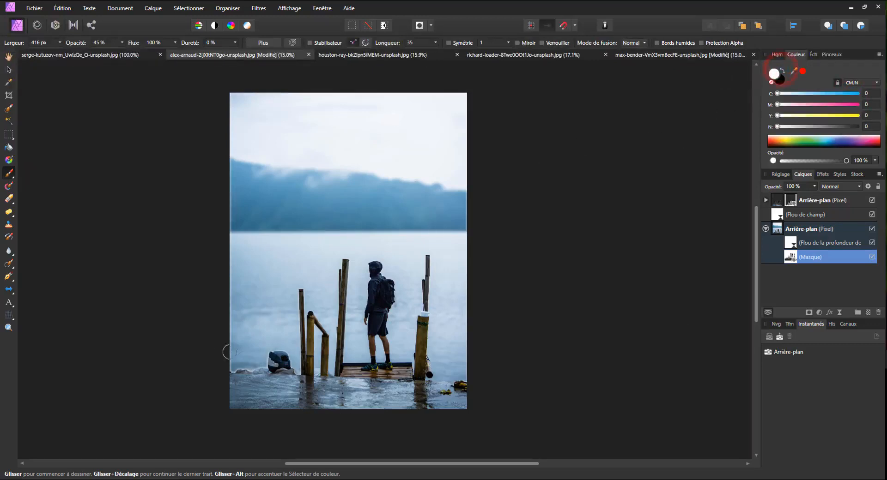
mouse_move(270, 355)
left_mouse_down()
mouse_move(270, 365)
mouse_move(251, 371)
mouse_move(277, 363)
left_mouse_up()
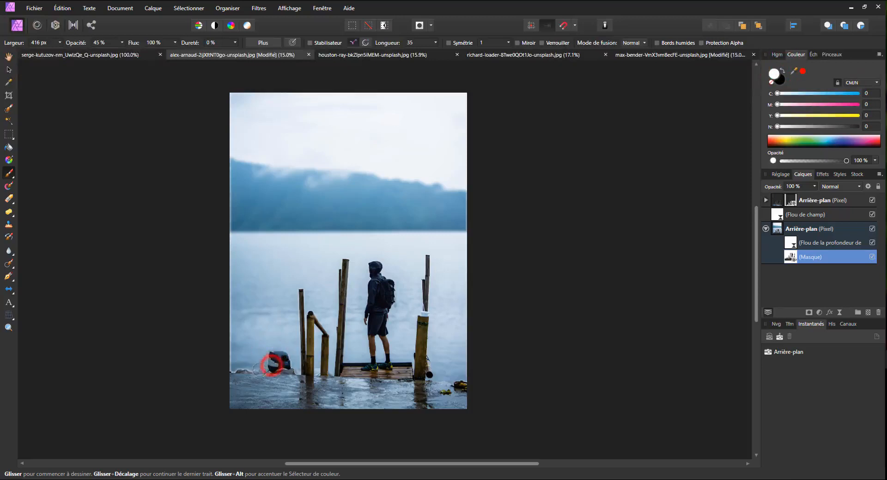
left_click(122, 41)
left_click_drag(125, 55, 162, 55)
left_click_drag(270, 361, 225, 366)
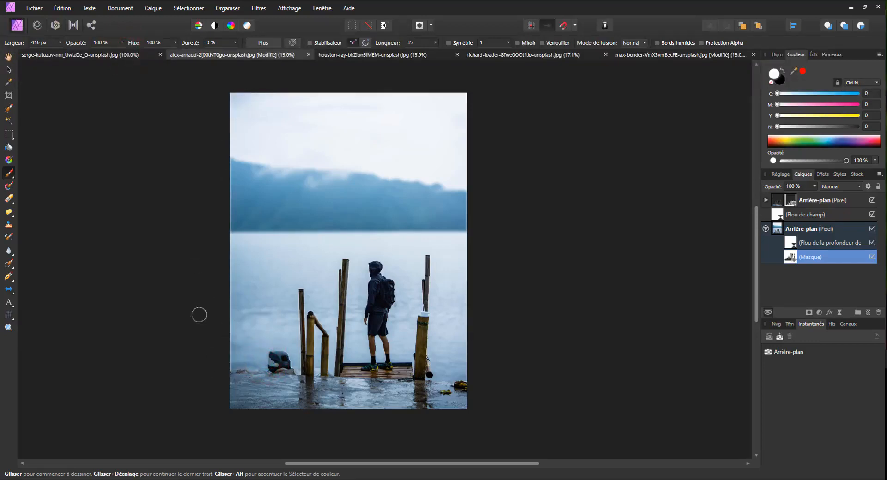
left_click_drag(286, 363, 271, 349)
Delete the lower Arrière-plan layer's mask and its Profondeur de champ filter, trying the filter's Conserver l'alpha option before removing it.
left_click(877, 313)
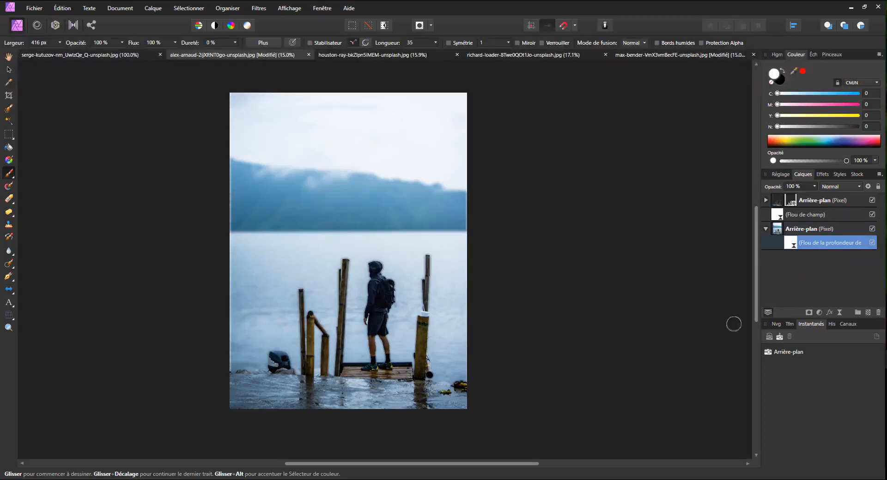
double_click(791, 245)
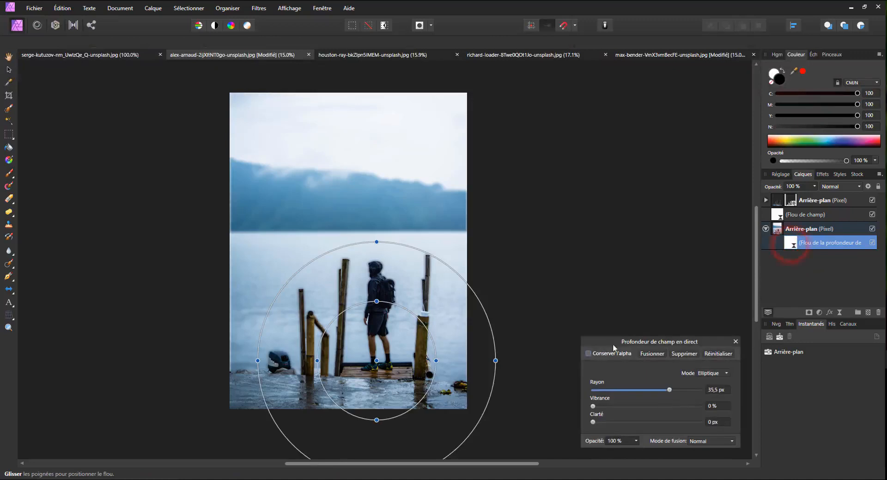
left_click(588, 354)
left_click(588, 354)
left_click(589, 354)
left_click(588, 354)
left_click(737, 341)
left_click_drag(792, 245, 882, 318)
Rework the Flou de champ filter with handles on the hill mist and beside the hiker, global radius 32.2 px and selected handle level 33%.
left_click(806, 215)
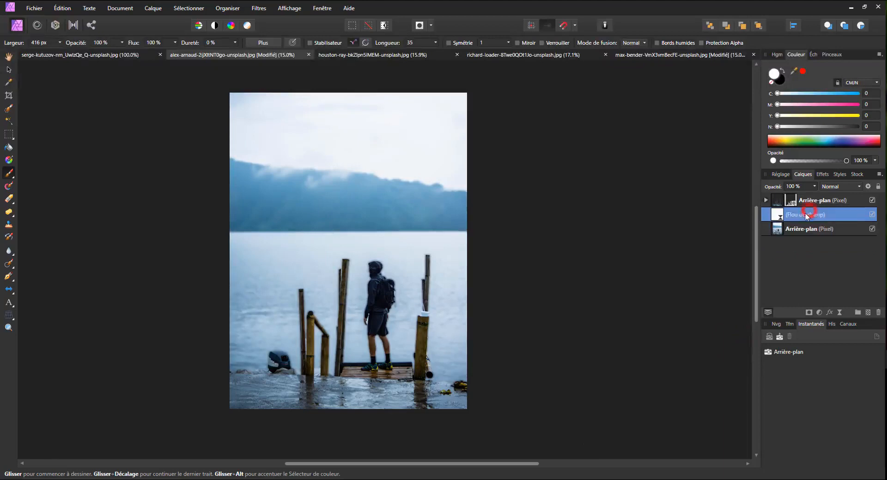
double_click(778, 216)
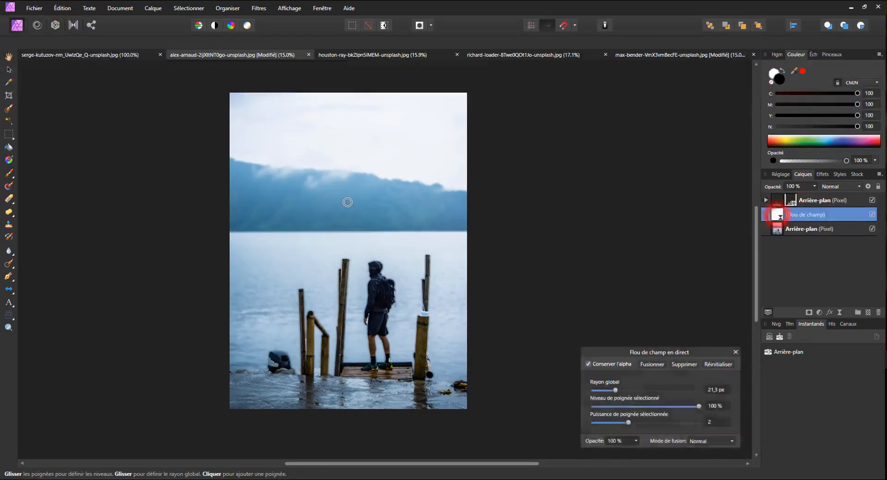
mouse_move(629, 393)
left_mouse_down()
mouse_move(647, 386)
mouse_move(622, 387)
left_mouse_up()
left_click_drag(348, 203, 312, 177)
left_click(356, 273)
left_click_drag(623, 391, 608, 393)
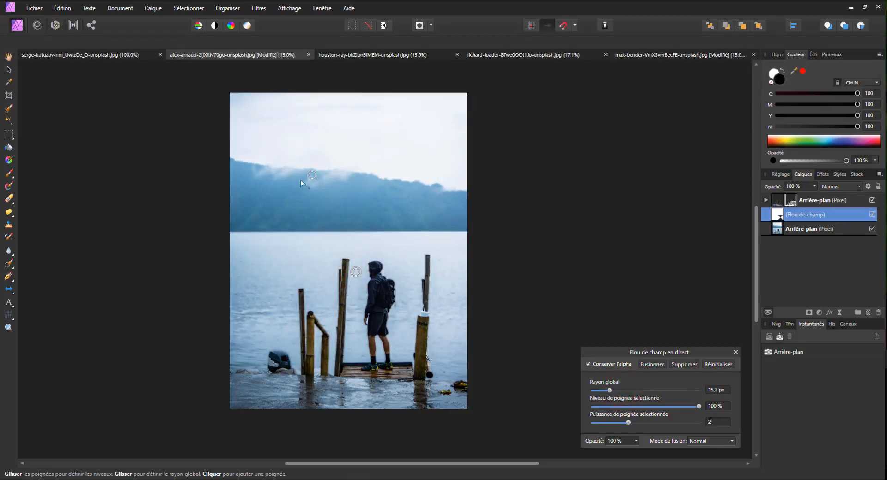
left_click_drag(614, 392, 643, 405)
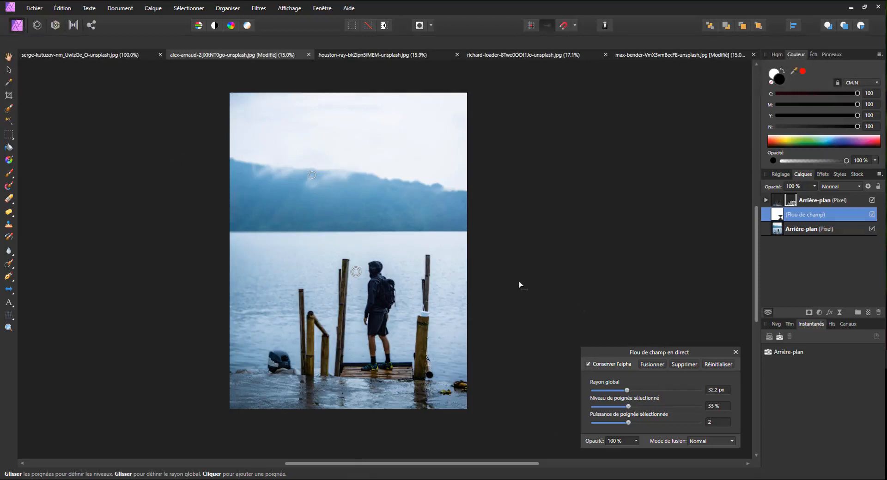
left_click(872, 215)
Add a Niveaux adjustment above the upper Arrière-plan layer with the white level at 91% and gamma at 0.913.
left_click(835, 200)
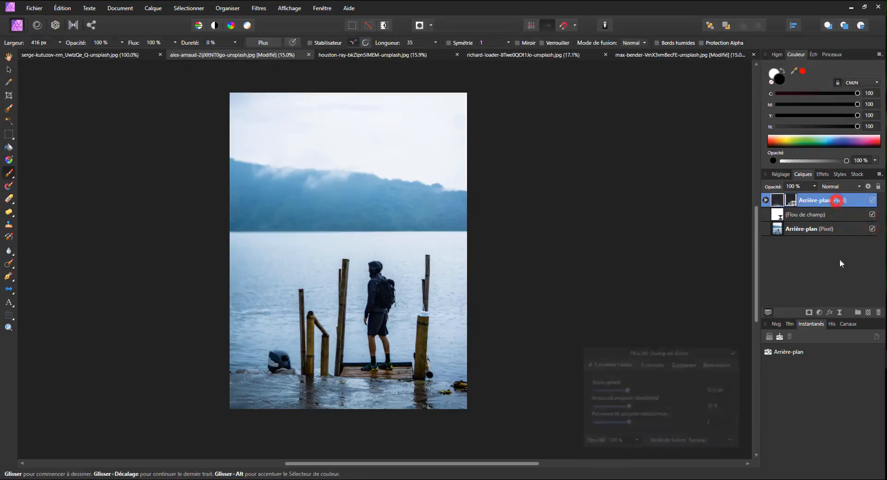
left_click(819, 312)
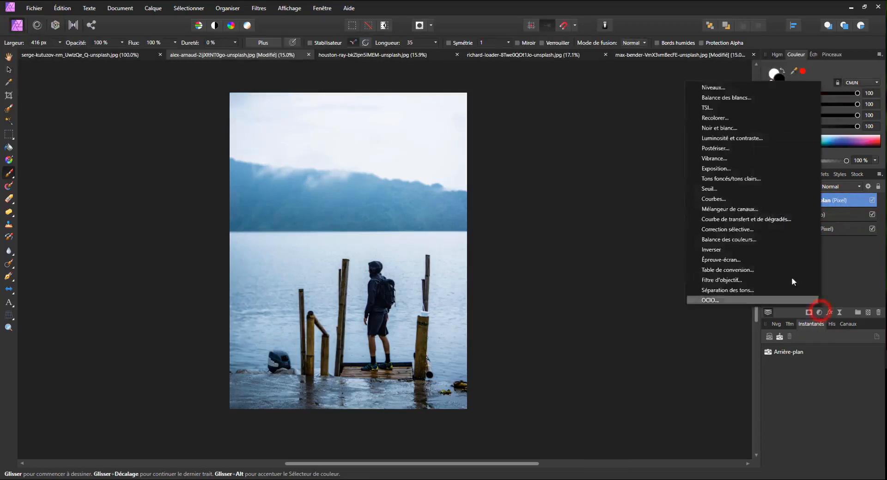
left_click(733, 87)
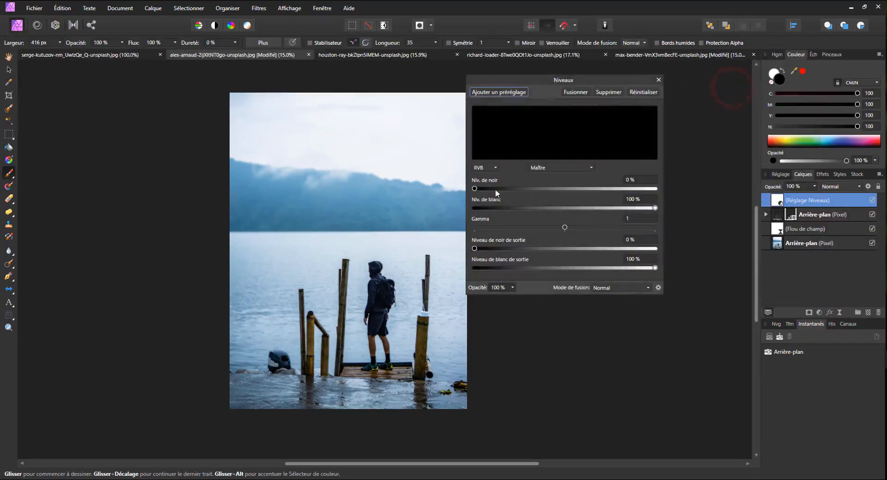
left_click(476, 188)
left_click_drag(479, 191, 471, 187)
left_click_drag(655, 209, 640, 211)
left_click_drag(564, 228, 554, 229)
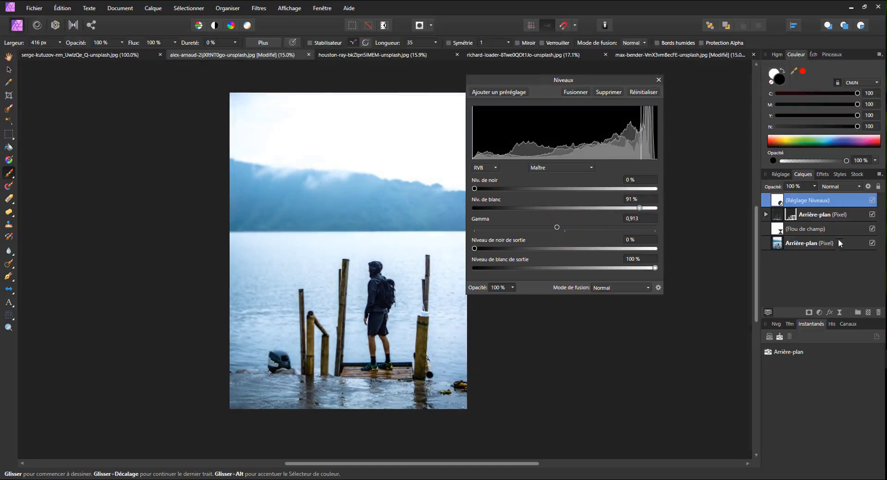
left_click(872, 200)
left_click(872, 200)
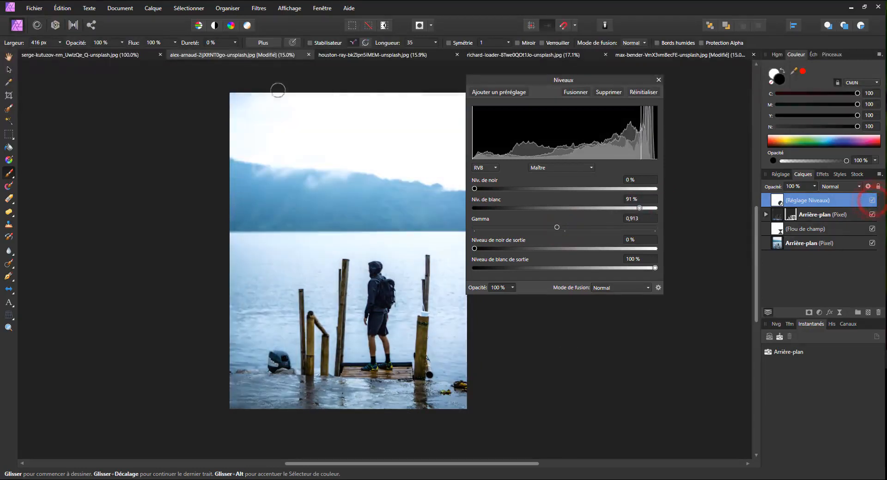
Add a Recolorer adjustment above the Niveaux adjustment and set its hue to 199.1°.
left_click(839, 313)
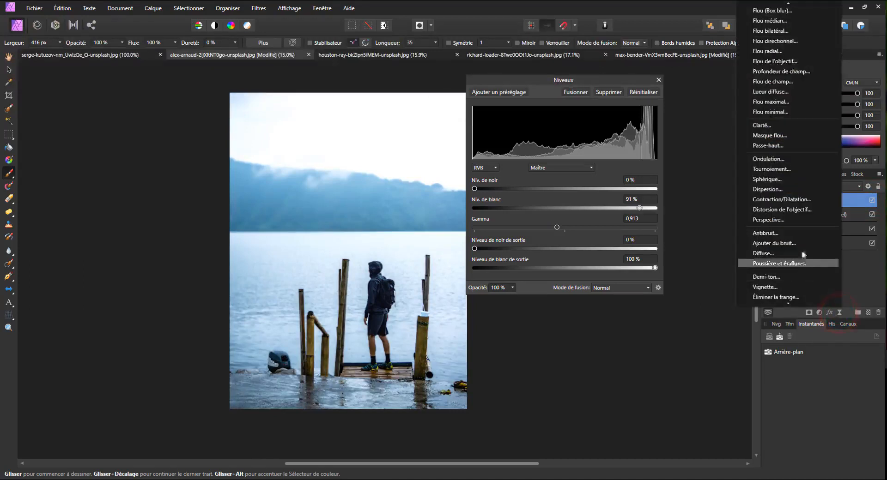
left_click(820, 313)
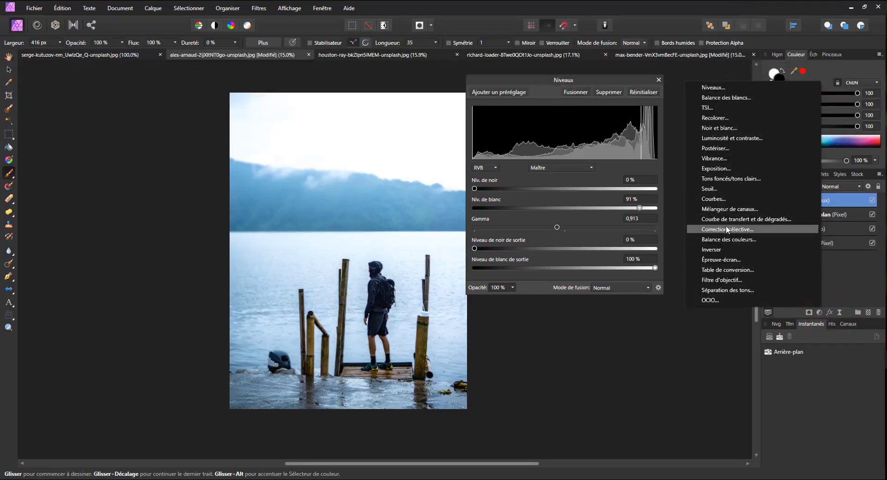
left_click(711, 118)
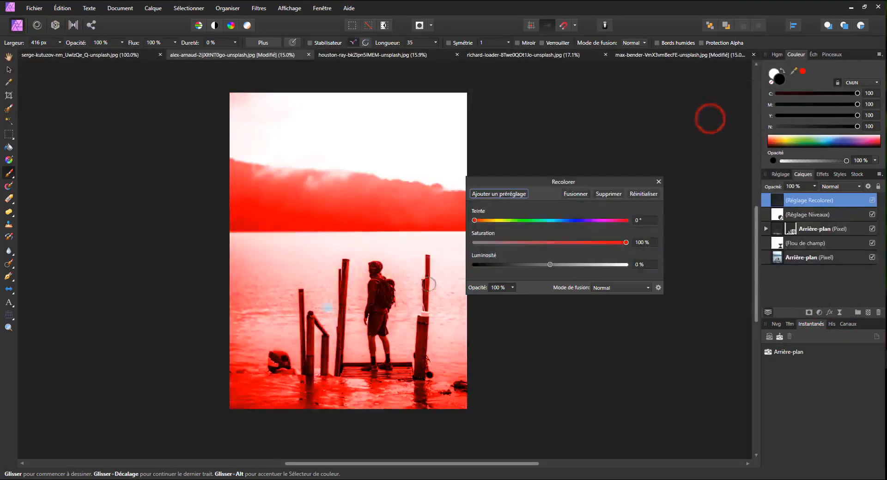
left_click_drag(475, 221, 558, 220)
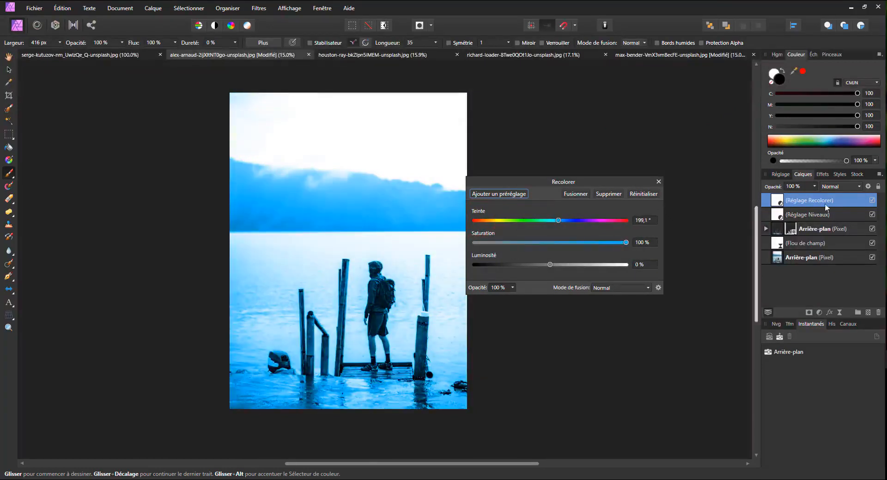
Set the Recolorer adjustment's blend mode to Lumière tamisée and its opacity to 25%.
left_click(839, 186)
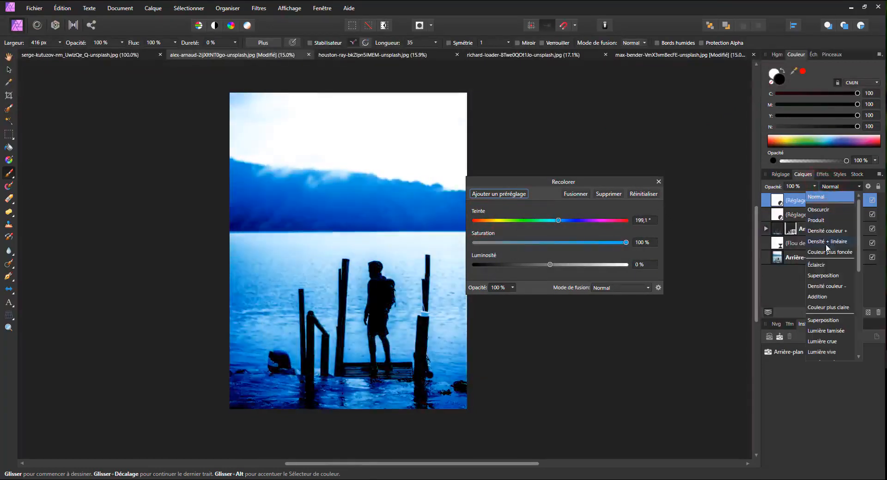
left_click(827, 331)
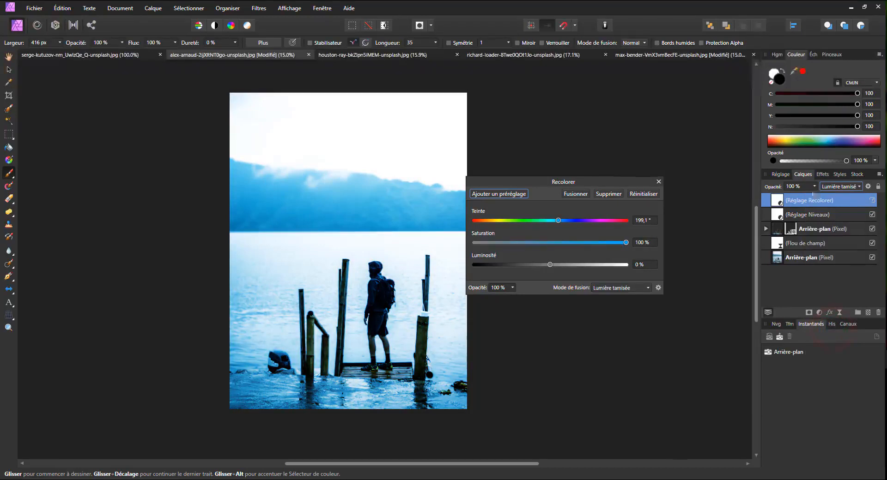
left_click(814, 186)
left_click_drag(815, 196, 767, 195)
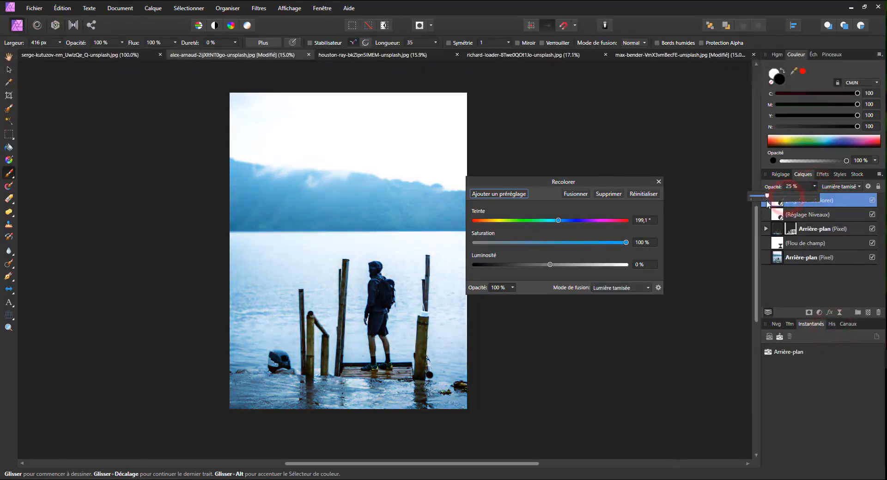
Set the Recolorer adjustment's opacity to 55%, compare the photo with and without it, and close its settings.
left_click(872, 201)
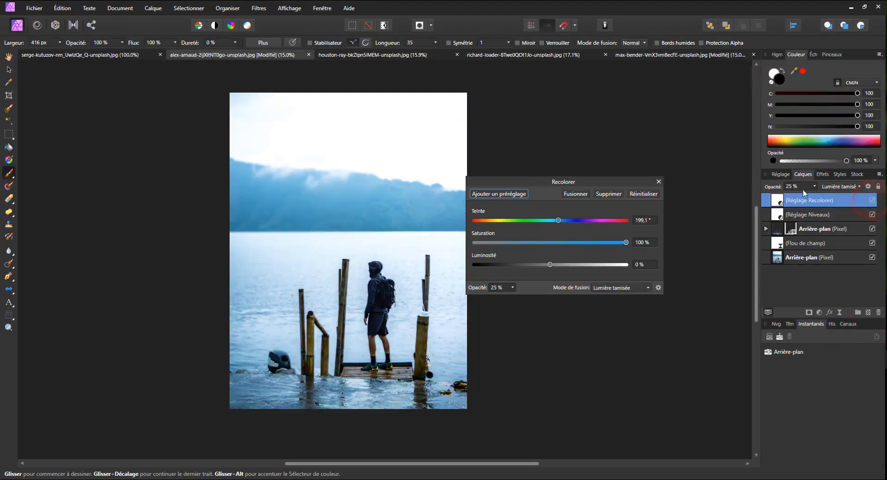
left_click(814, 187)
left_click_drag(818, 199, 835, 199)
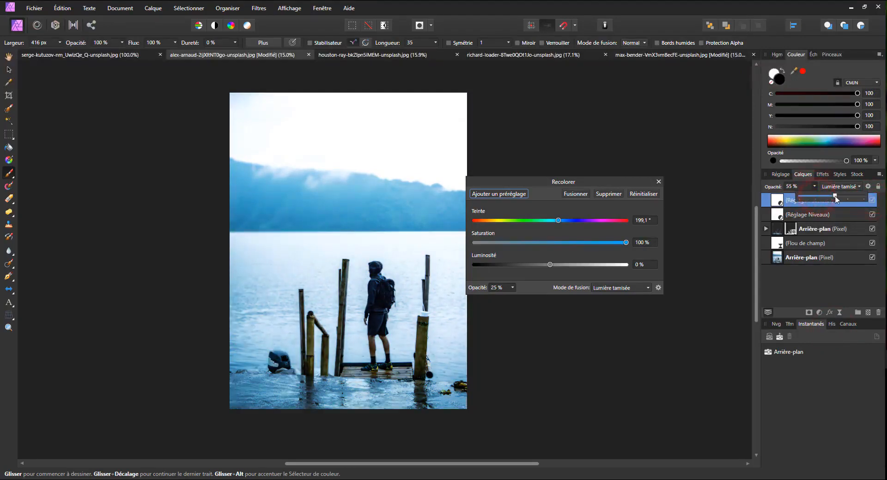
left_click(872, 200)
left_click(873, 201)
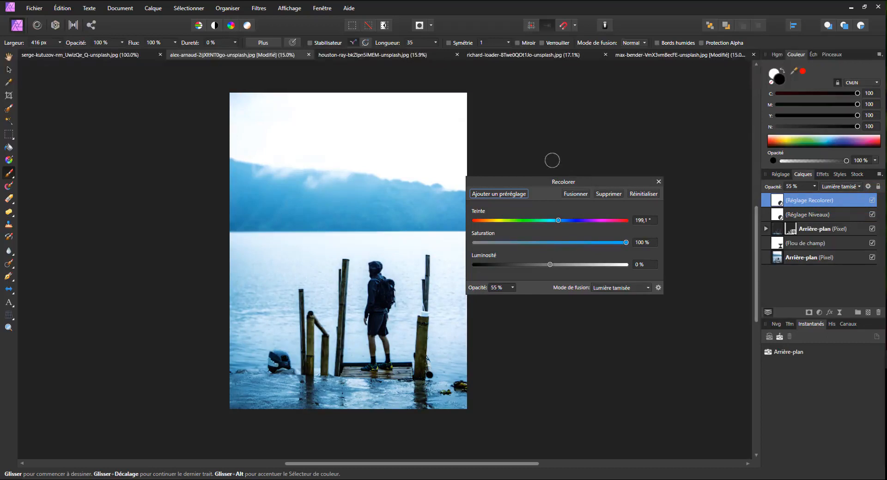
left_click_drag(564, 181, 602, 105)
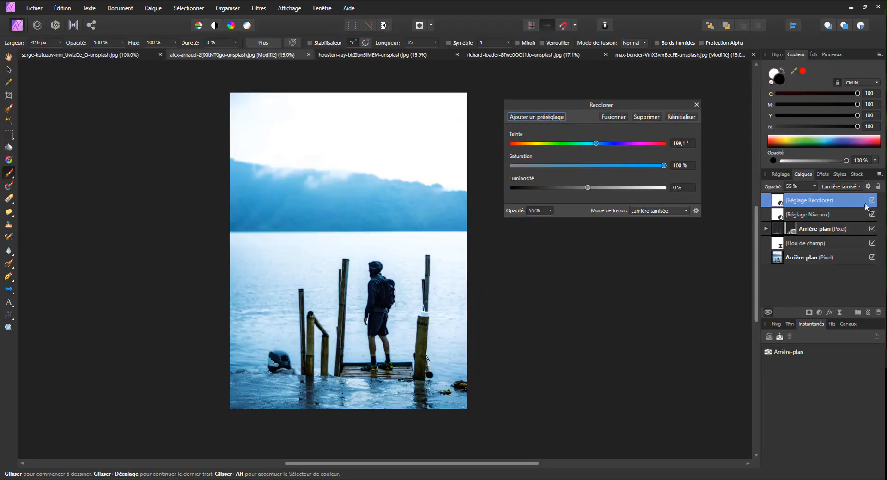
left_click(696, 105)
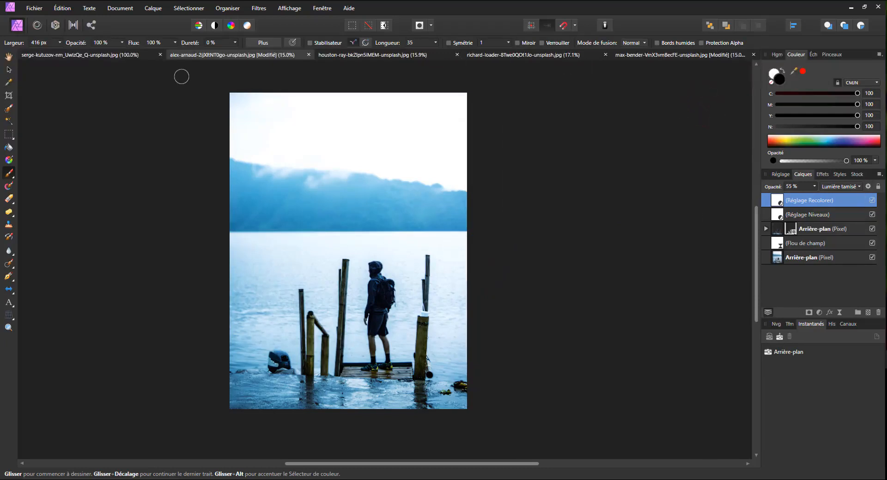
Look through the other open photos: the goat, the flowers, the city street and the red car.
left_click(359, 53)
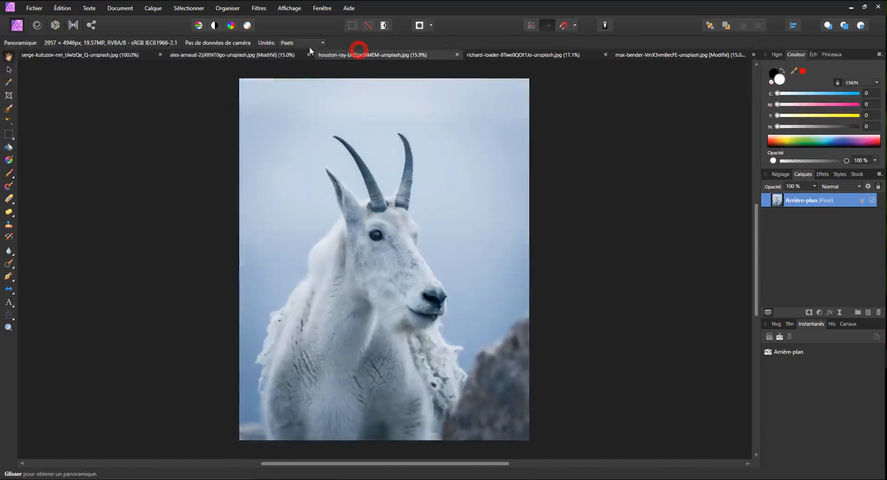
left_click(504, 56)
left_click(663, 55)
key("v")
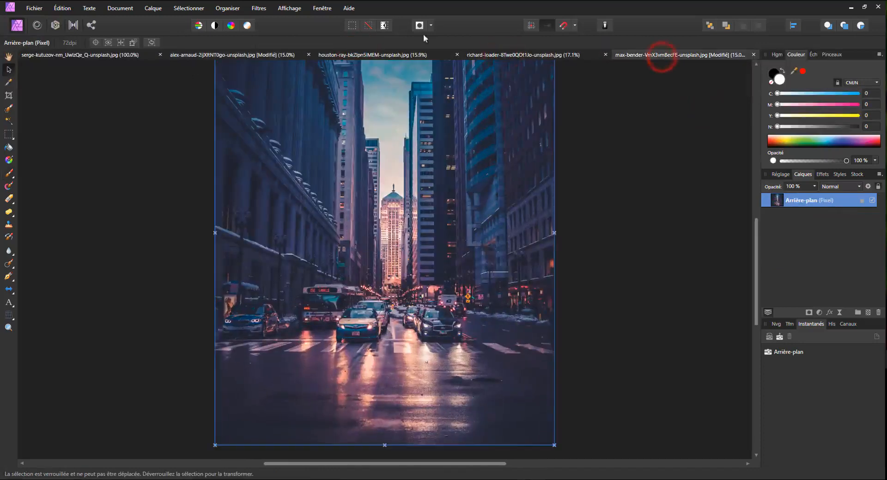
left_click(120, 61)
key("h")
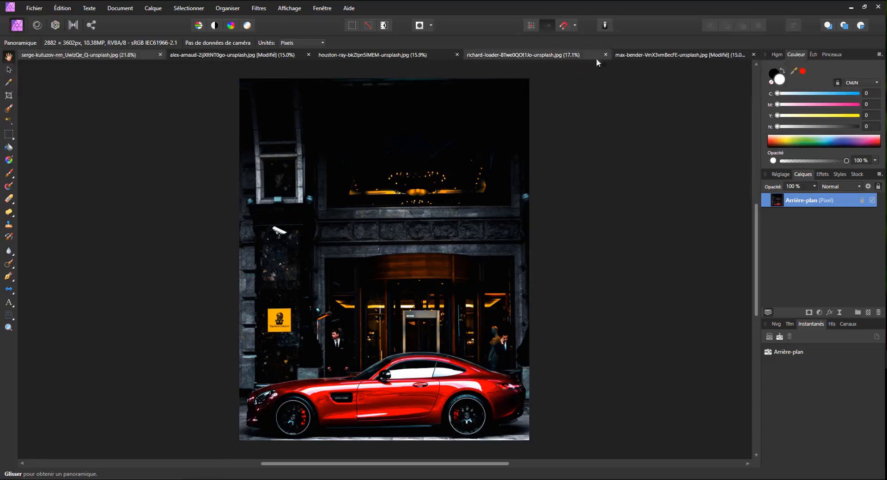
left_click(413, 54)
left_click(491, 55)
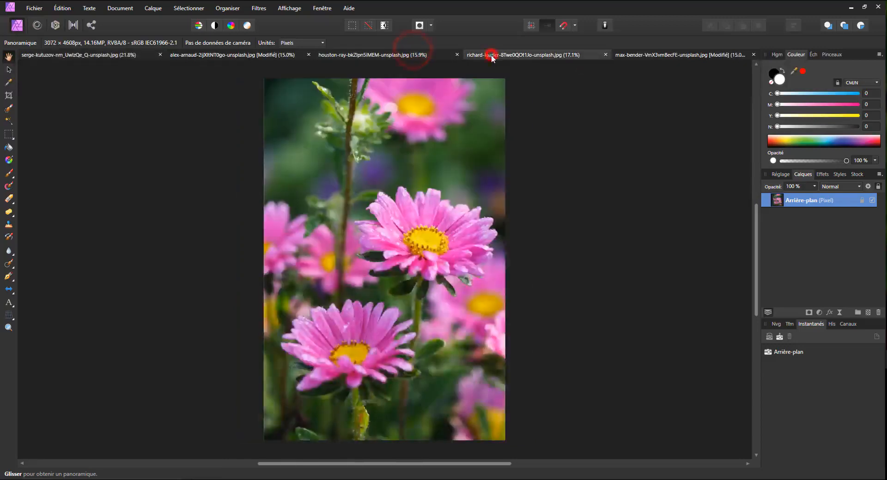
Save the lake photo as an Affinity file named lac in the source folder of les flous dans affinity.
left_click(238, 54)
left_click(29, 5)
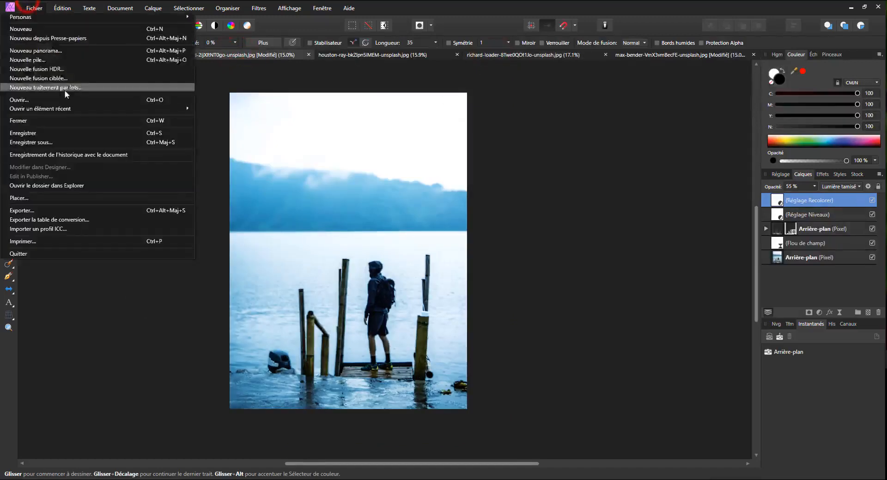
left_click(30, 142)
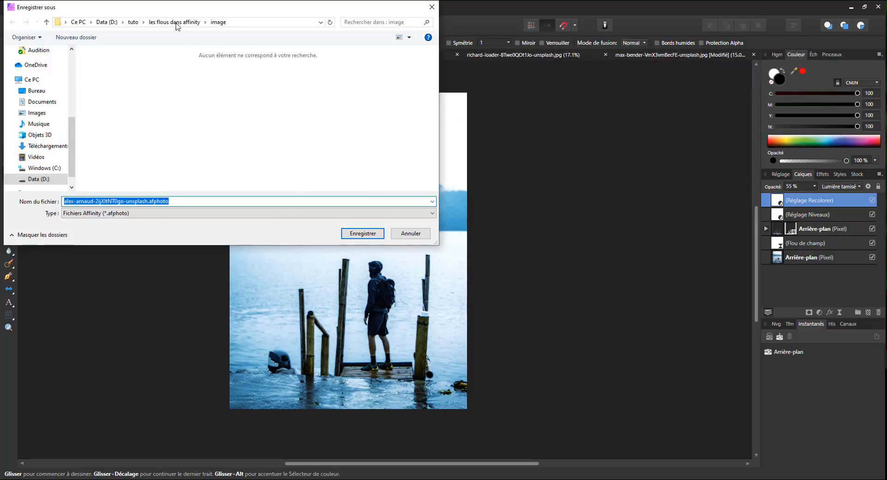
left_click(174, 22)
left_click(161, 78)
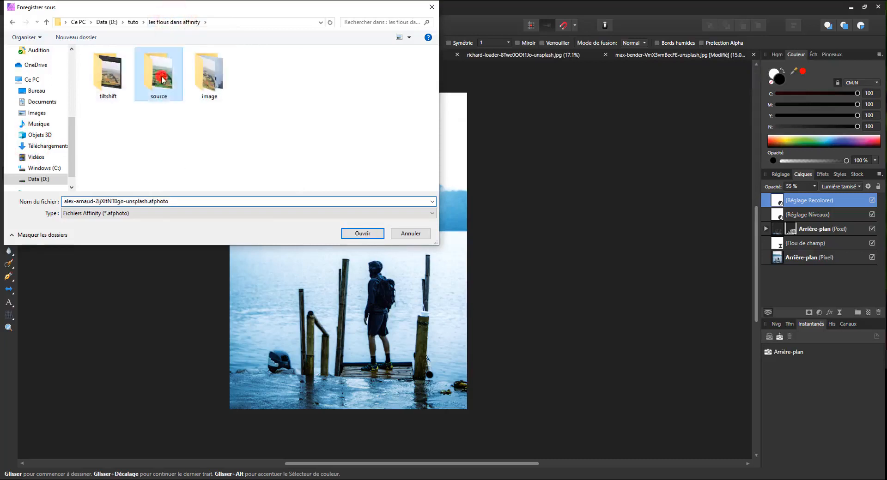
double_click(162, 78)
left_click(180, 204)
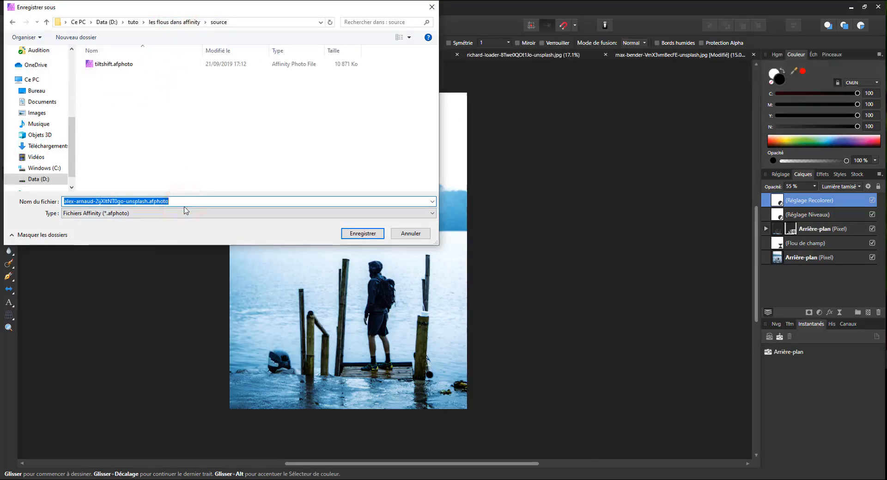
type("lac")
left_click(367, 235)
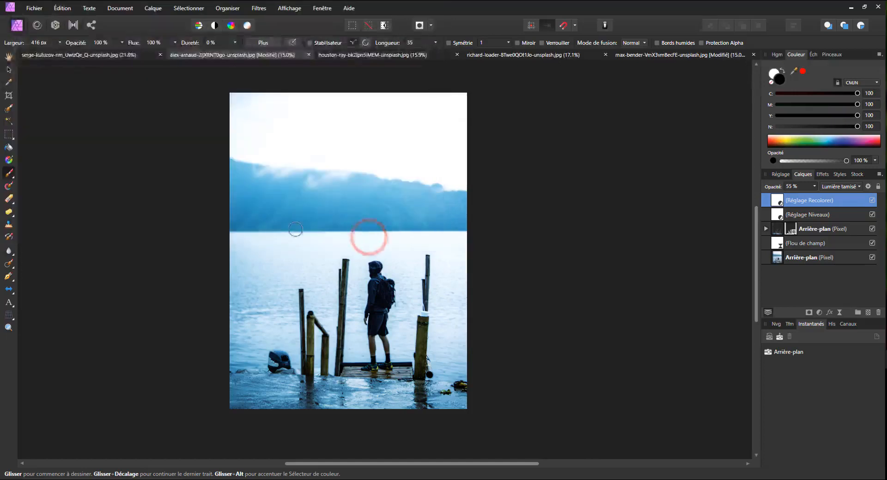